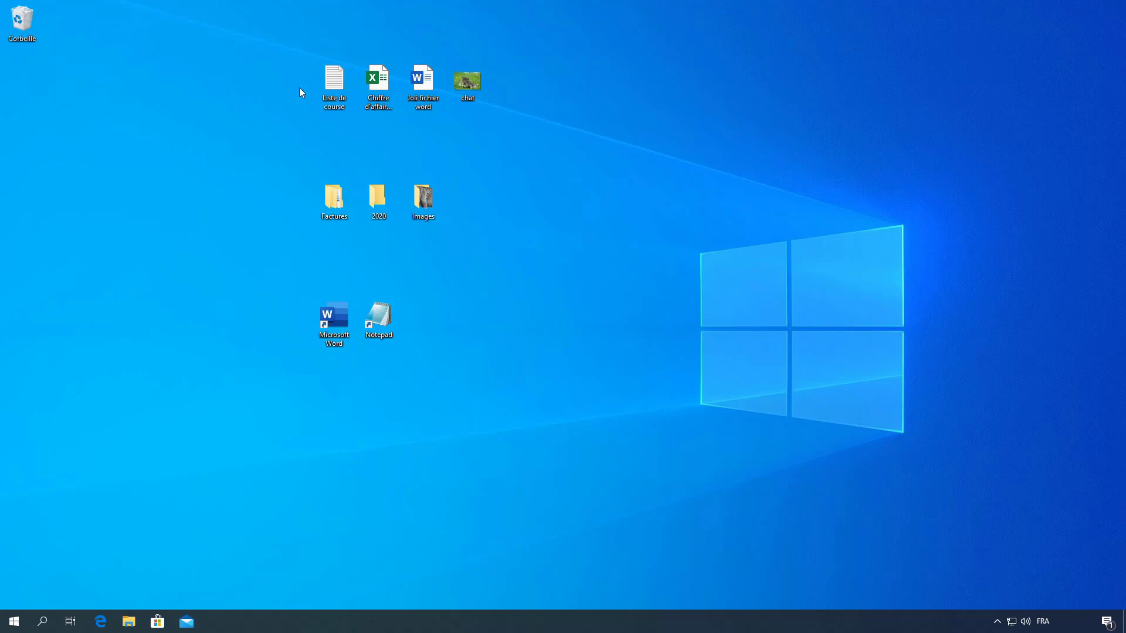
# - Select the scattered icons Liste de course, Chiffre d'affaire - 2019, Factures, Notepad and chat together as one multiple selection
pyautogui.moveTo(348, 92)
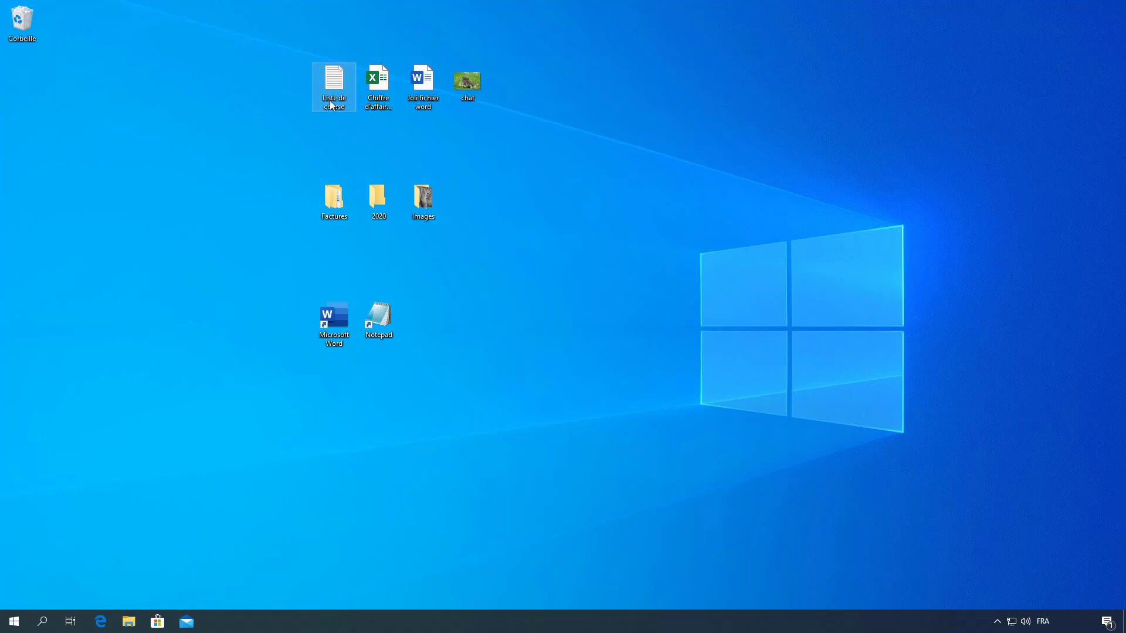
pyautogui.keyDown('ctrl'); pyautogui.click(378, 85); pyautogui.keyUp('ctrl')
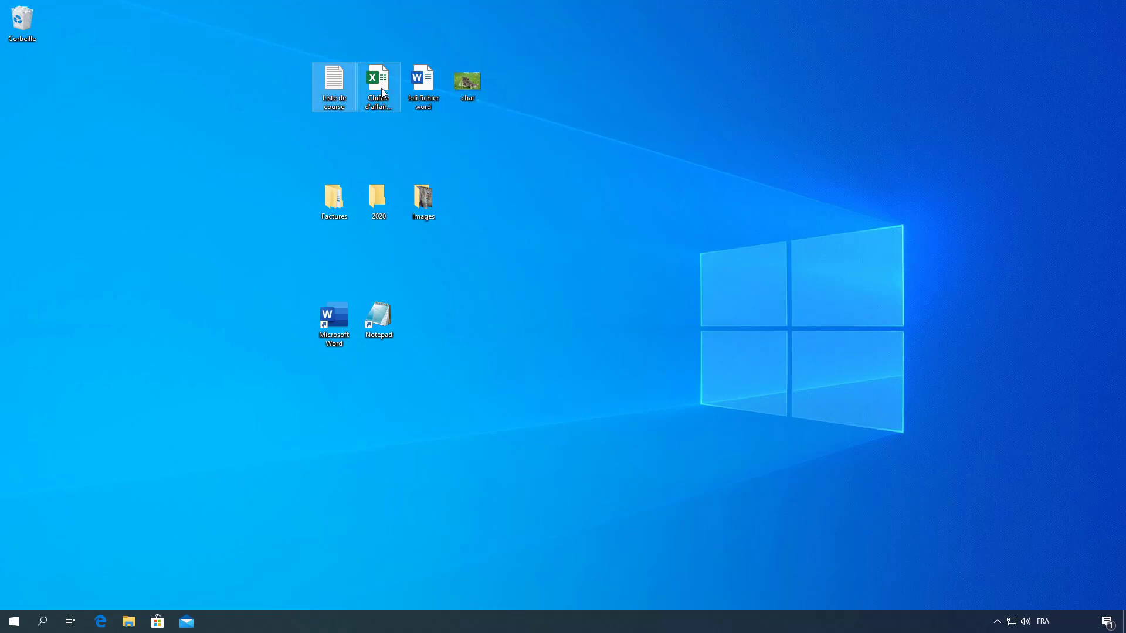
pyautogui.keyDown('ctrl'); pyautogui.click(331, 198); pyautogui.keyUp('ctrl')
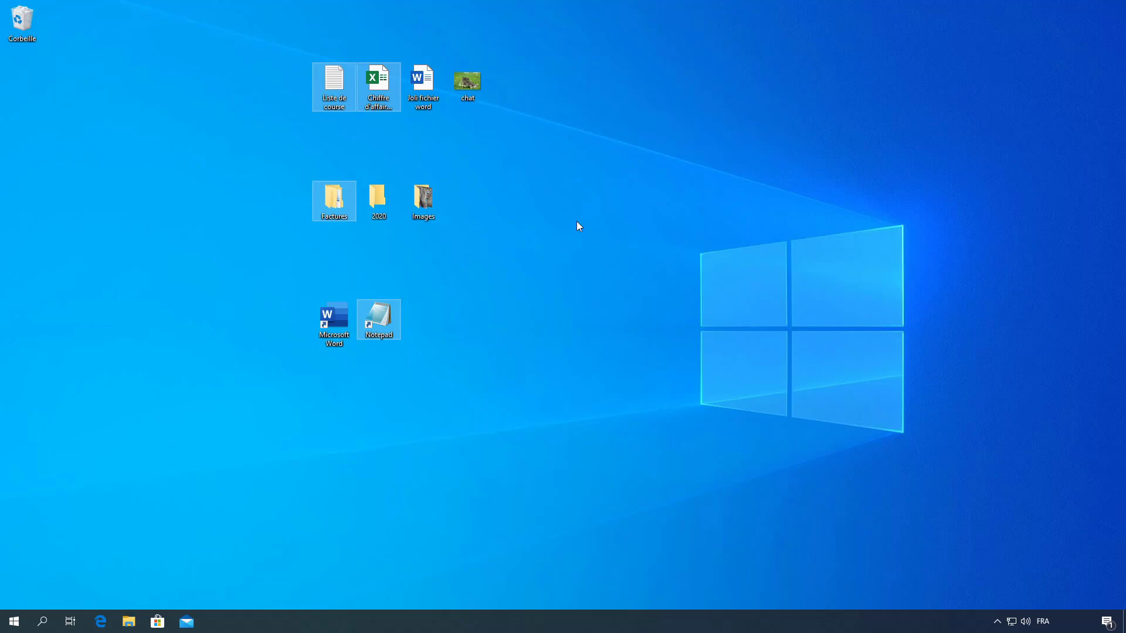
pyautogui.keyDown('ctrl'); pyautogui.click(431, 88); pyautogui.keyUp('ctrl')
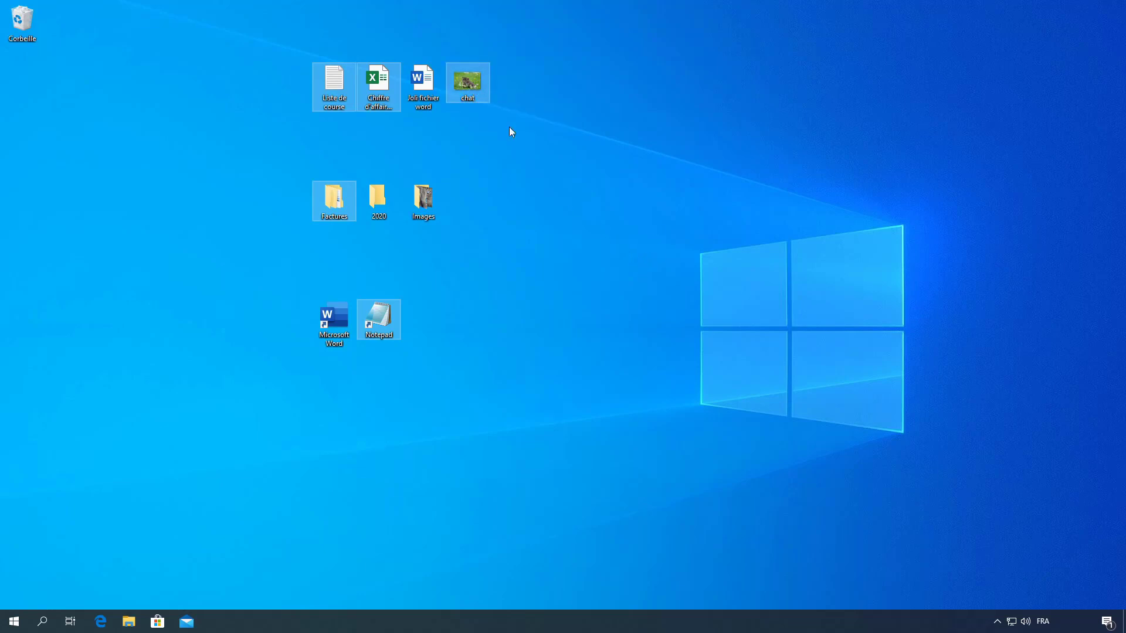
pyautogui.moveTo(464, 82)
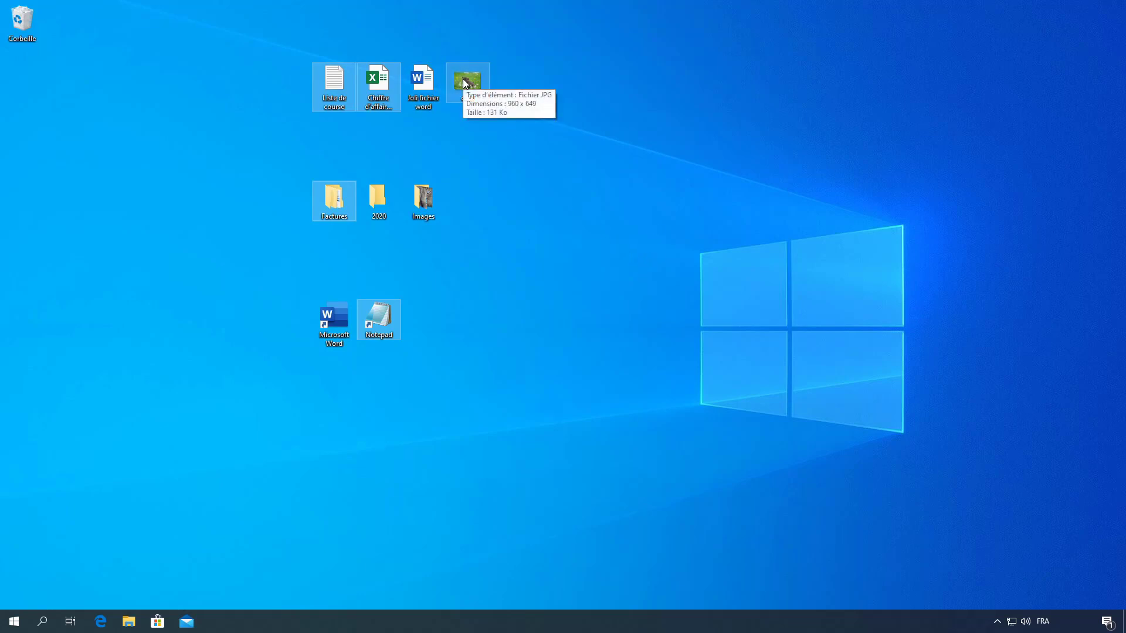
# - Select the Images folder on its own, clear it, and box-select the files, folders and shortcuts before clearing the selection again
pyautogui.click(420, 208)
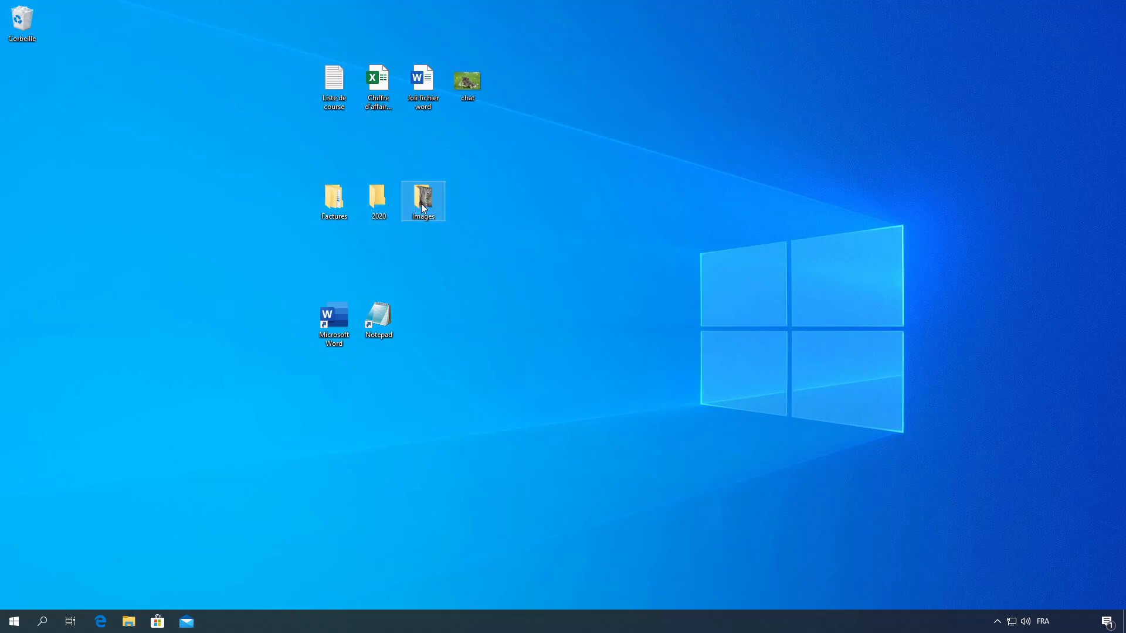
pyautogui.moveTo(428, 202)
pyautogui.click(611, 136)
pyautogui.moveTo(337, 106)
pyautogui.moveTo(268, 34); pyautogui.dragTo(529, 349)
pyautogui.click(529, 348)
# - Select the whole range of icons from Liste de course through Notepad and clear the selection
pyautogui.click(338, 97)
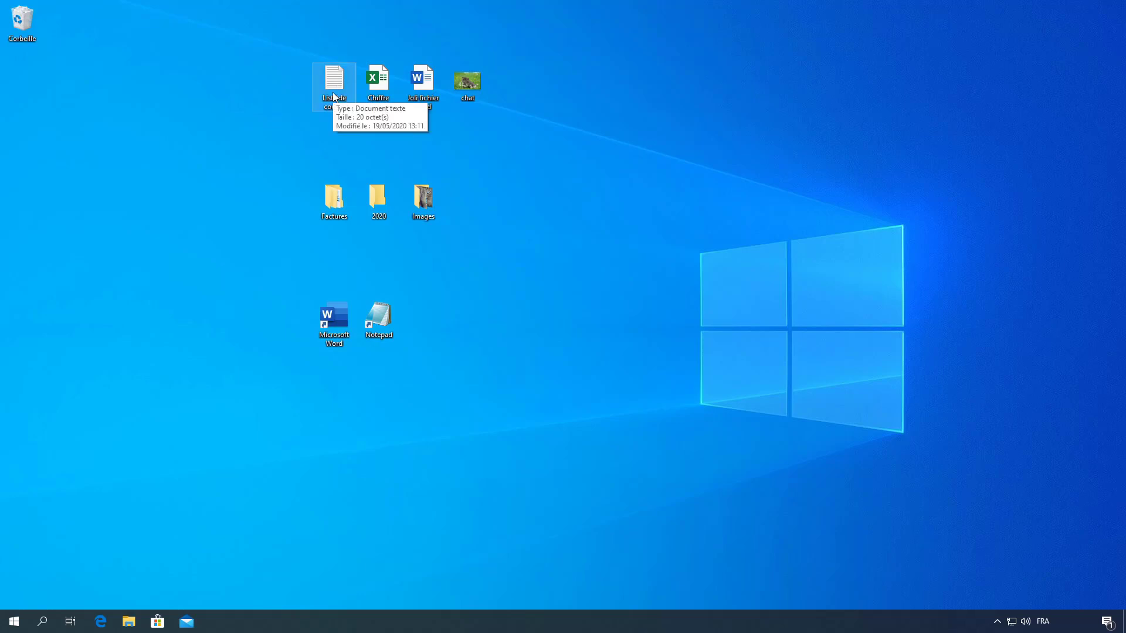
pyautogui.press('shift')
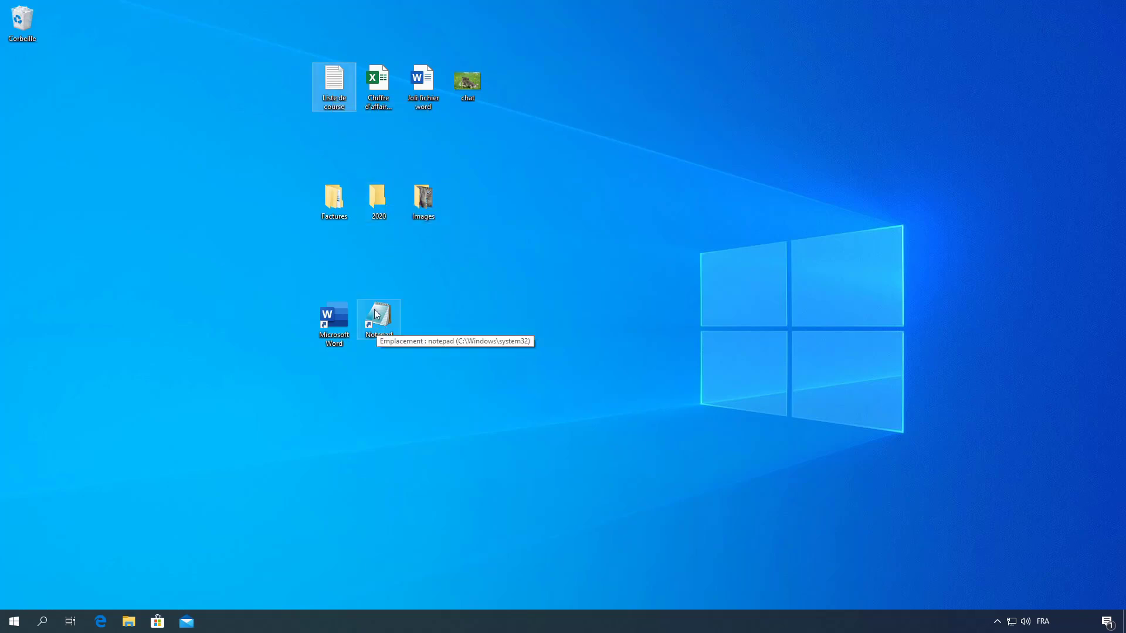
pyautogui.hotkey('ctrl', 'a')
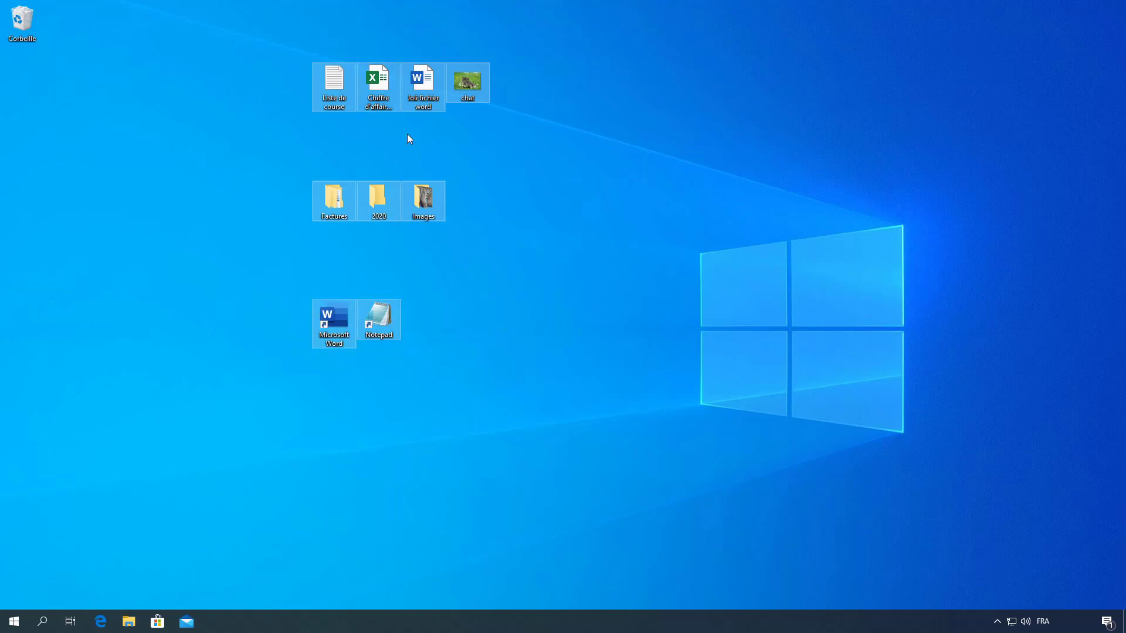
pyautogui.click(461, 357)
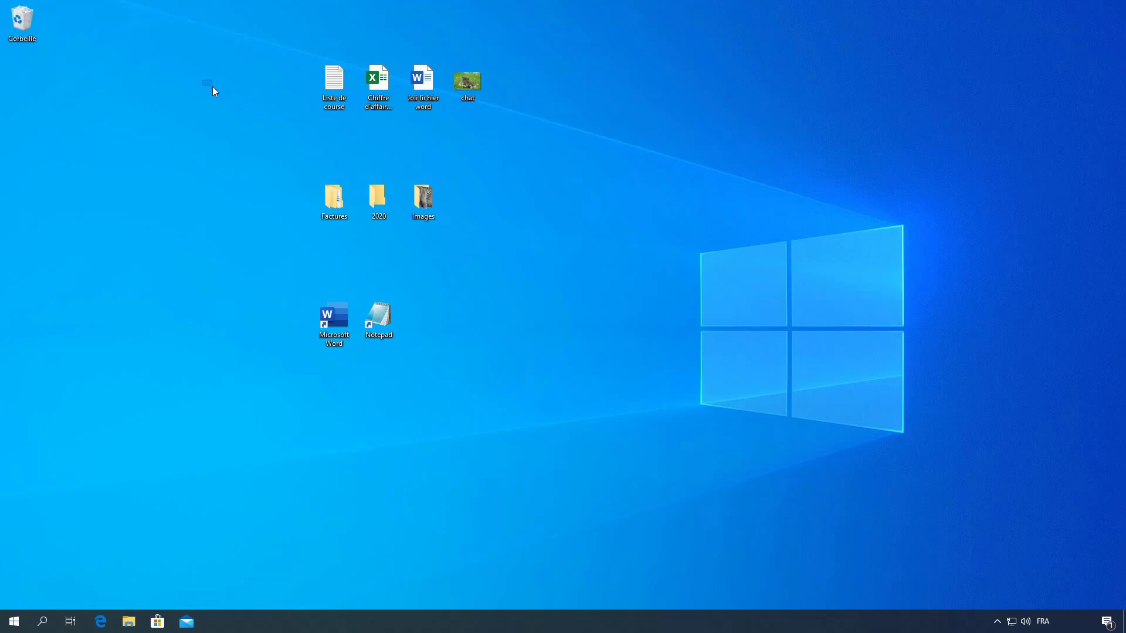
# - Box-select the four files, switch to the three folders, and add the file row to that selection before clearing it
pyautogui.moveTo(213, 87); pyautogui.dragTo(599, 96)
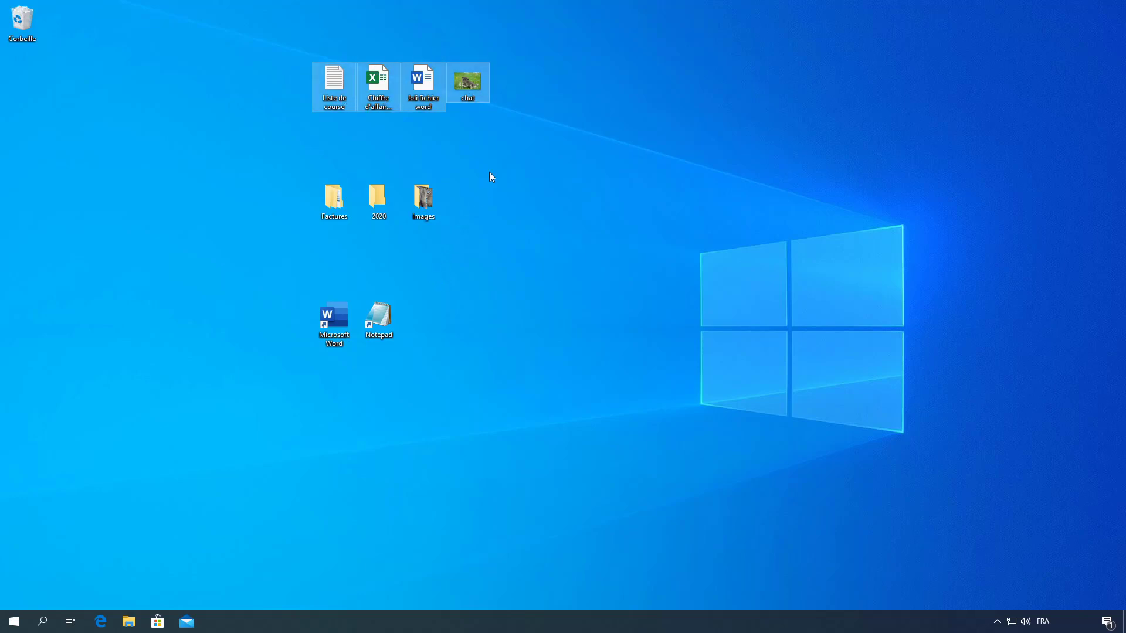
pyautogui.moveTo(490, 172); pyautogui.dragTo(228, 233)
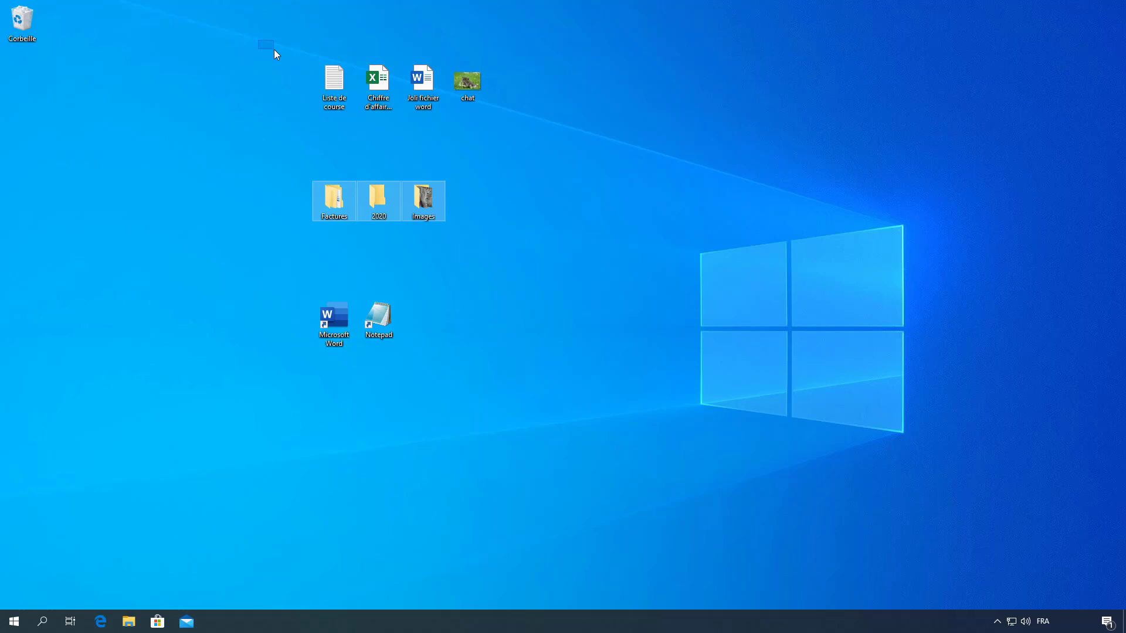
pyautogui.press('ctrl')
pyautogui.moveTo(273, 49); pyautogui.dragTo(532, 106)
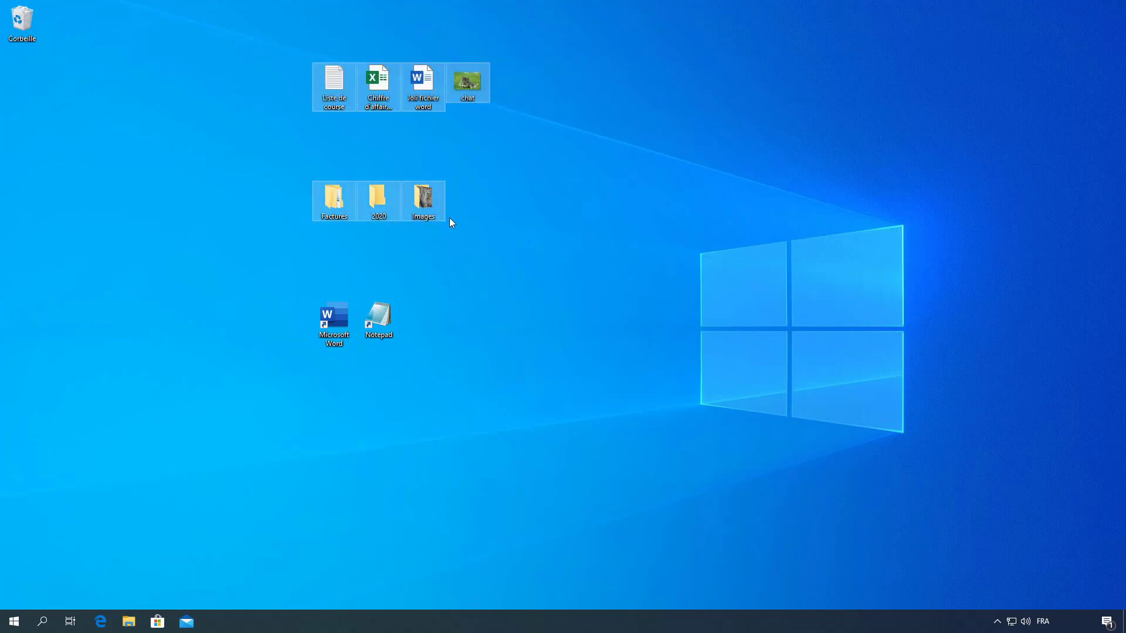
pyautogui.click(183, 143)
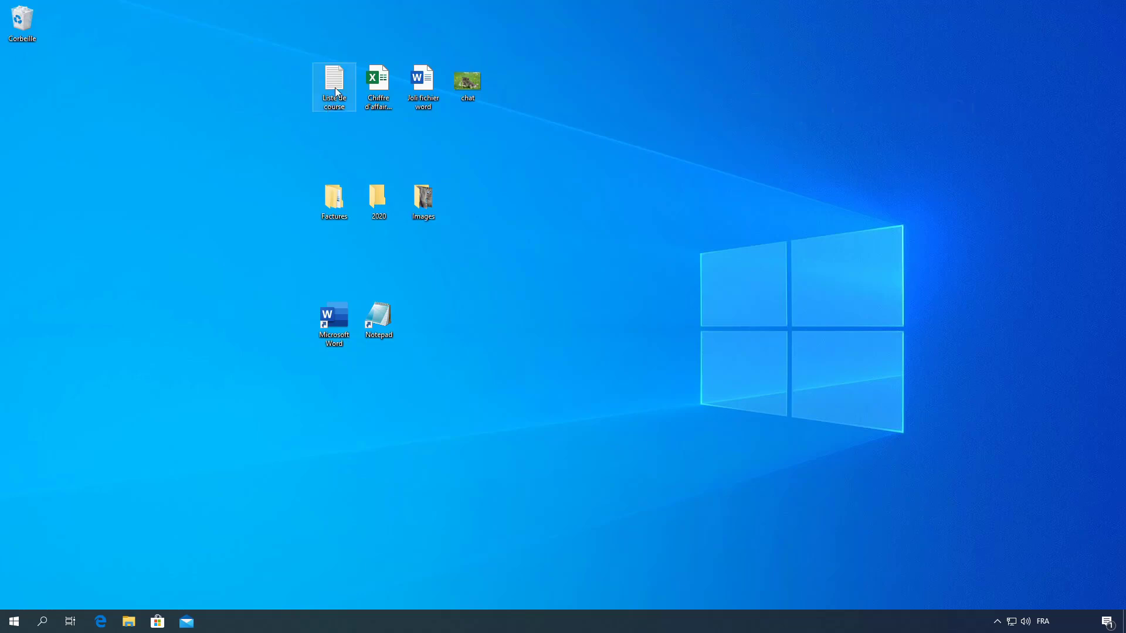
# - Move the Liste de course file to an empty area below the shortcuts and return it to the start of the file row
pyautogui.moveTo(336, 91)
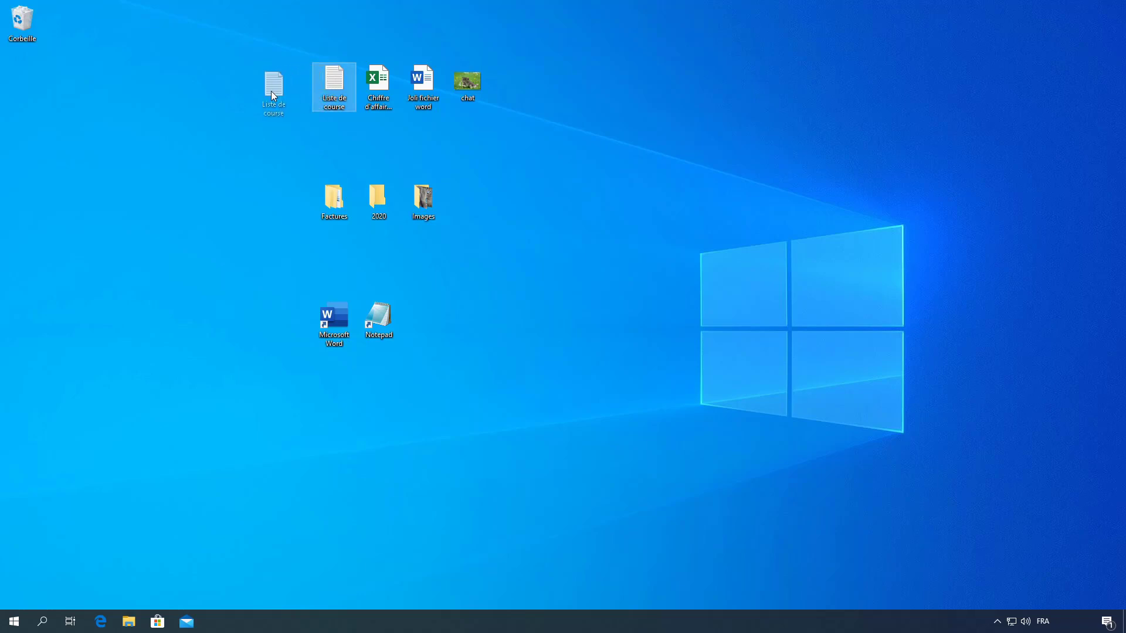
pyautogui.moveTo(96, 262); pyautogui.dragTo(109, 368)
pyautogui.moveTo(209, 442); pyautogui.dragTo(210, 443)
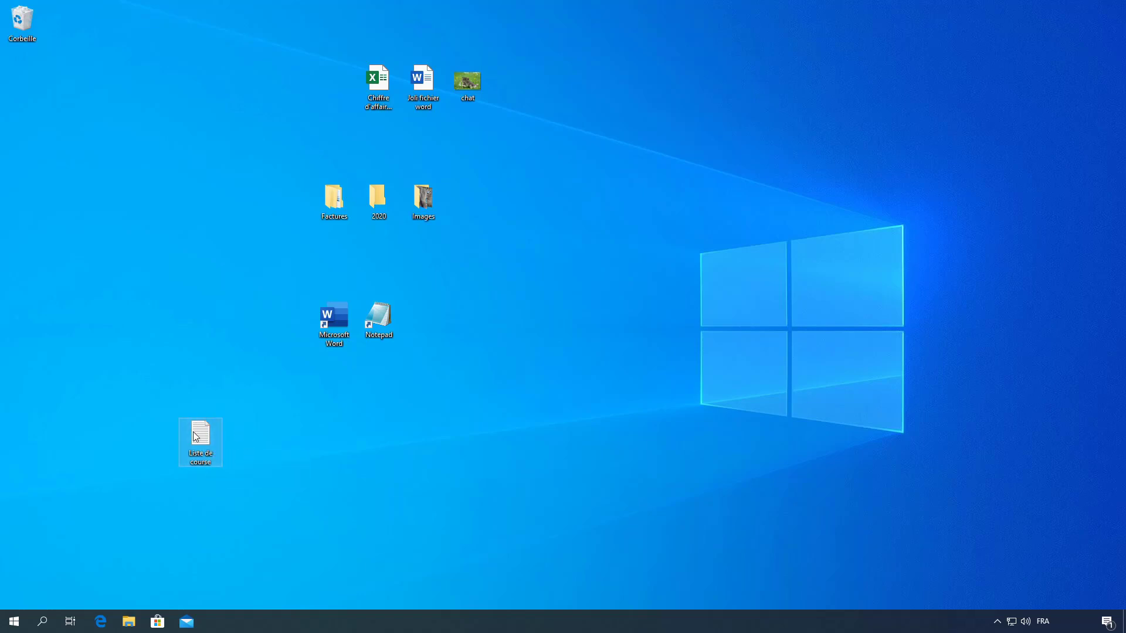
pyautogui.moveTo(201, 450); pyautogui.dragTo(181, 420)
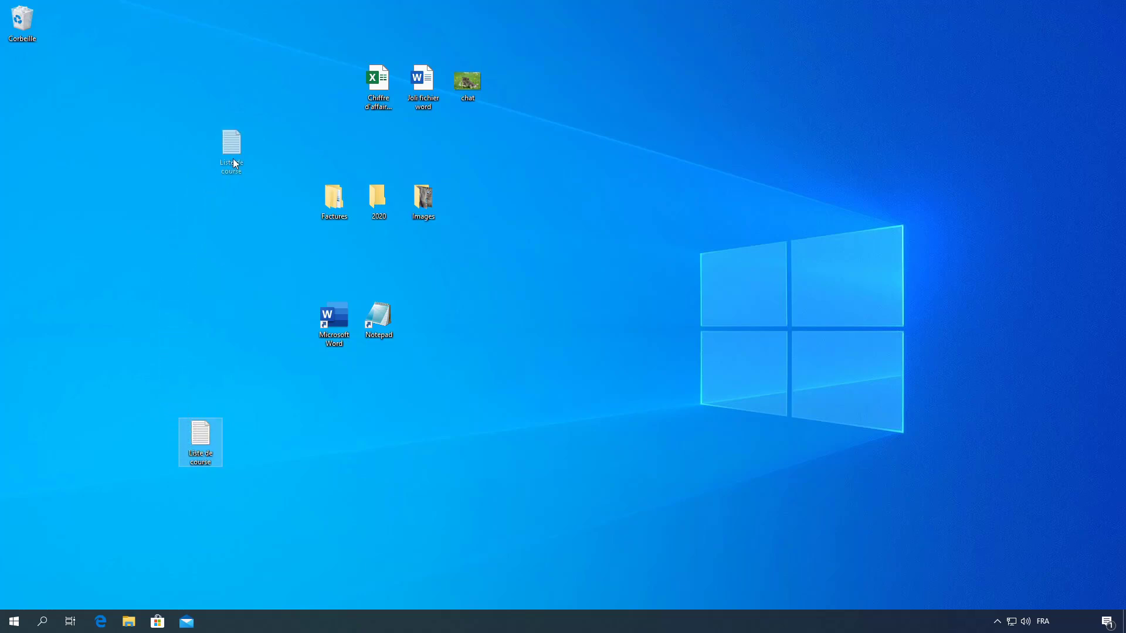
pyautogui.moveTo(339, 99); pyautogui.dragTo(338, 101)
pyautogui.click(204, 164)
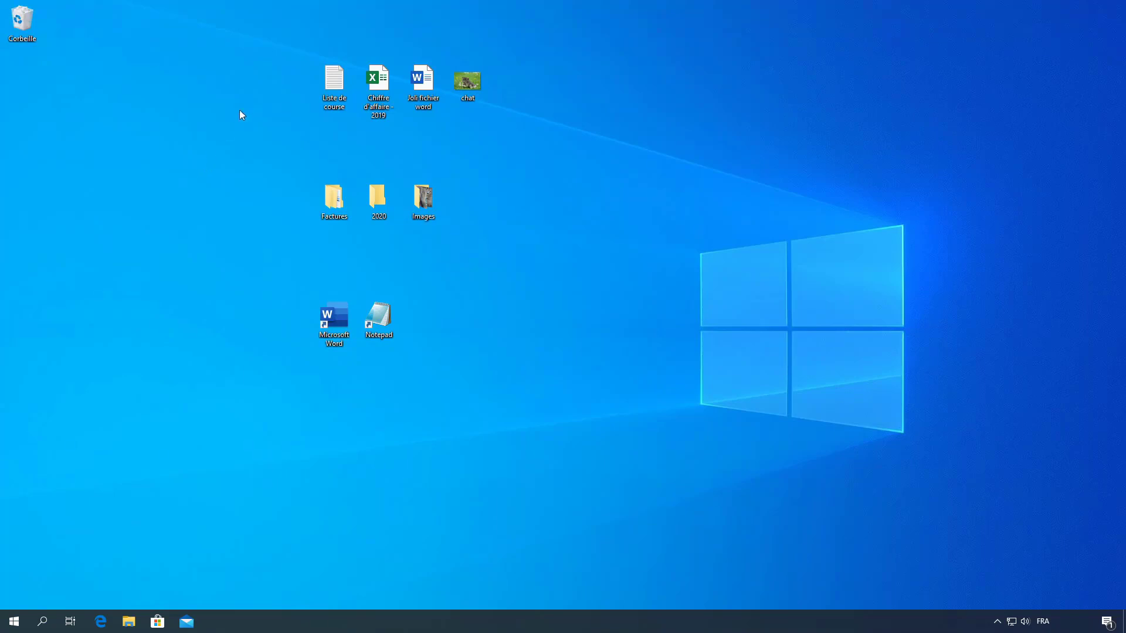
# - Move the four files as a group to the area above the wallpaper's Windows logo and return them to their row above the folders
pyautogui.moveTo(279, 84); pyautogui.dragTo(582, 97)
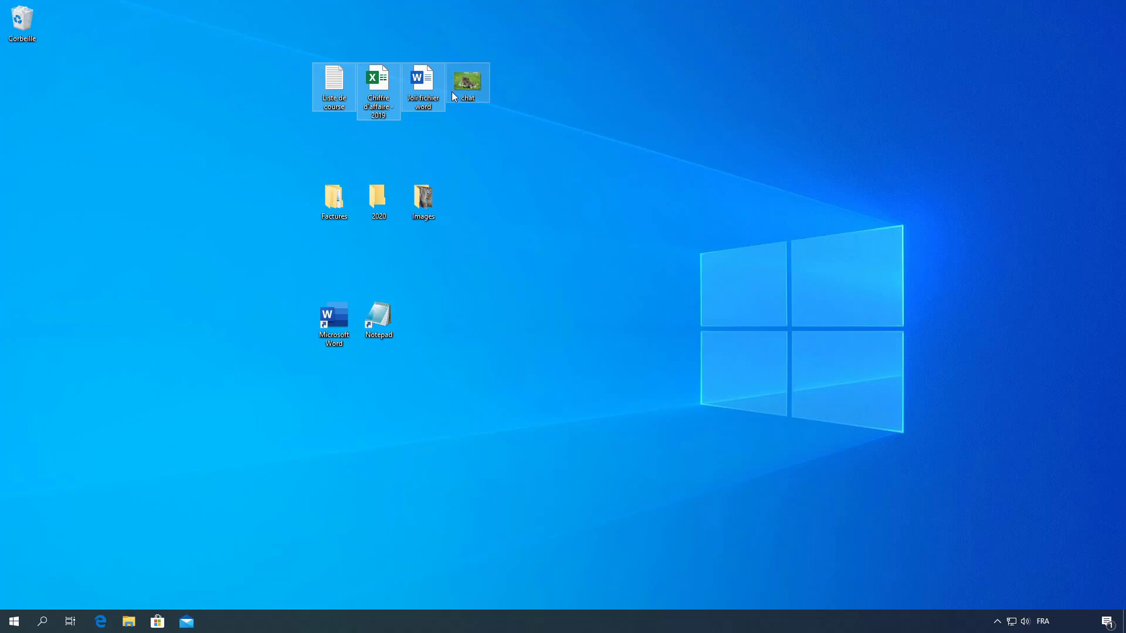
pyautogui.moveTo(384, 94)
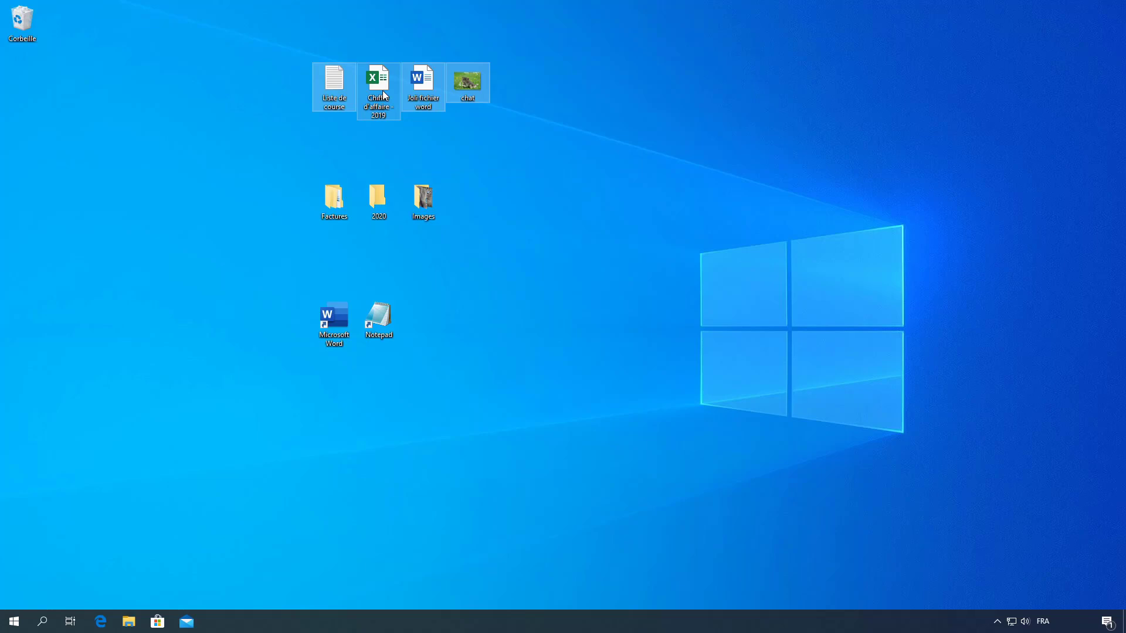
pyautogui.moveTo(383, 94); pyautogui.dragTo(800, 132)
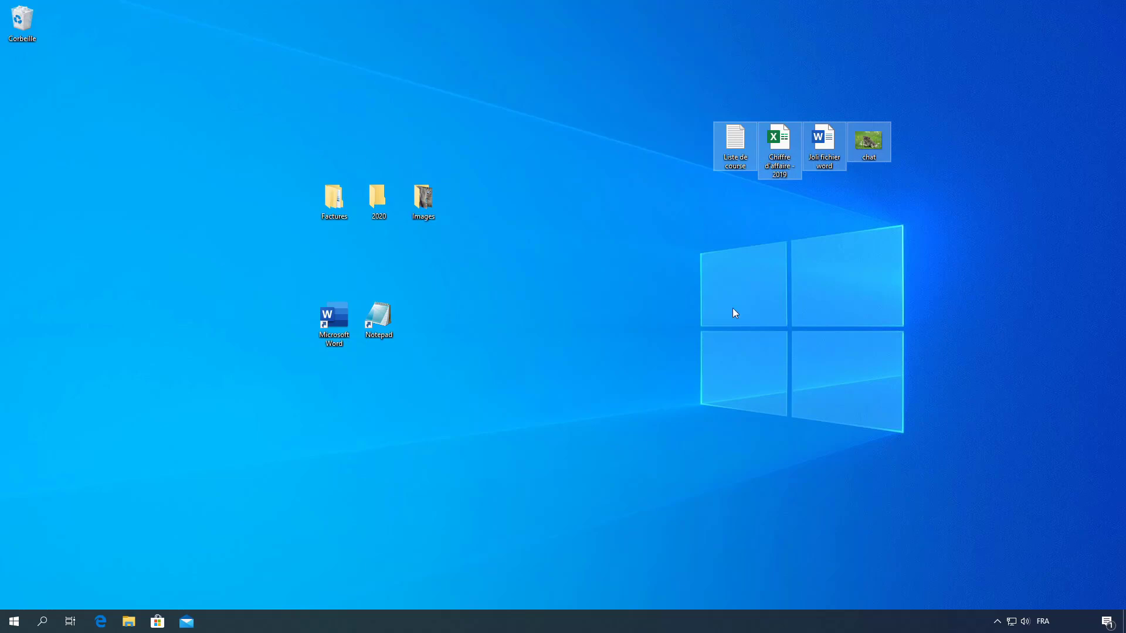
pyautogui.moveTo(791, 150); pyautogui.dragTo(385, 110)
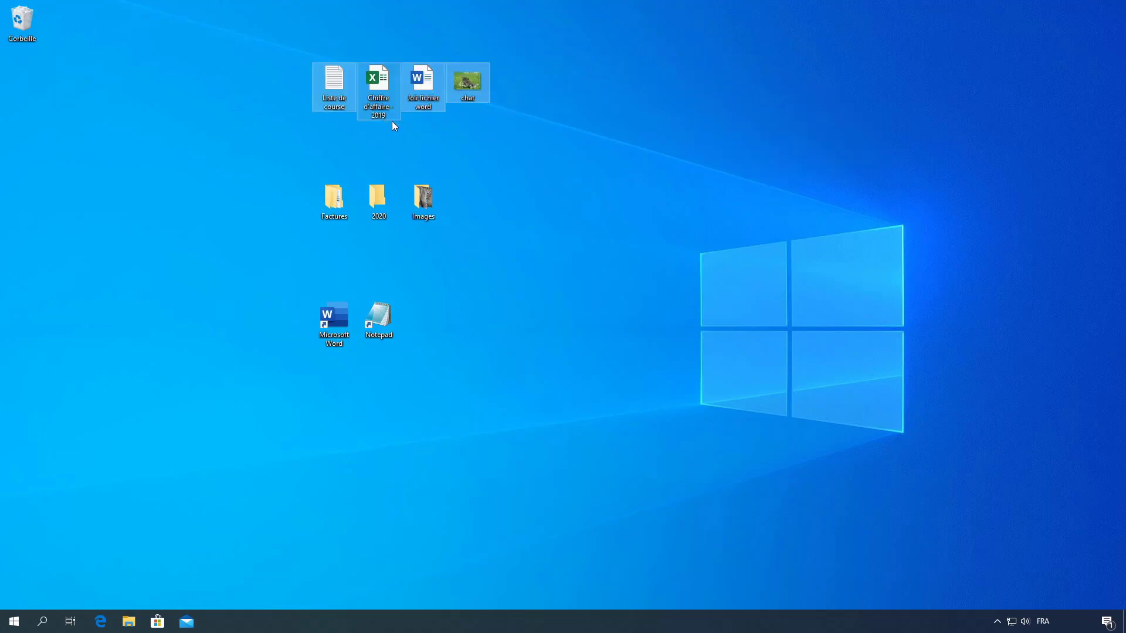
pyautogui.click(646, 149)
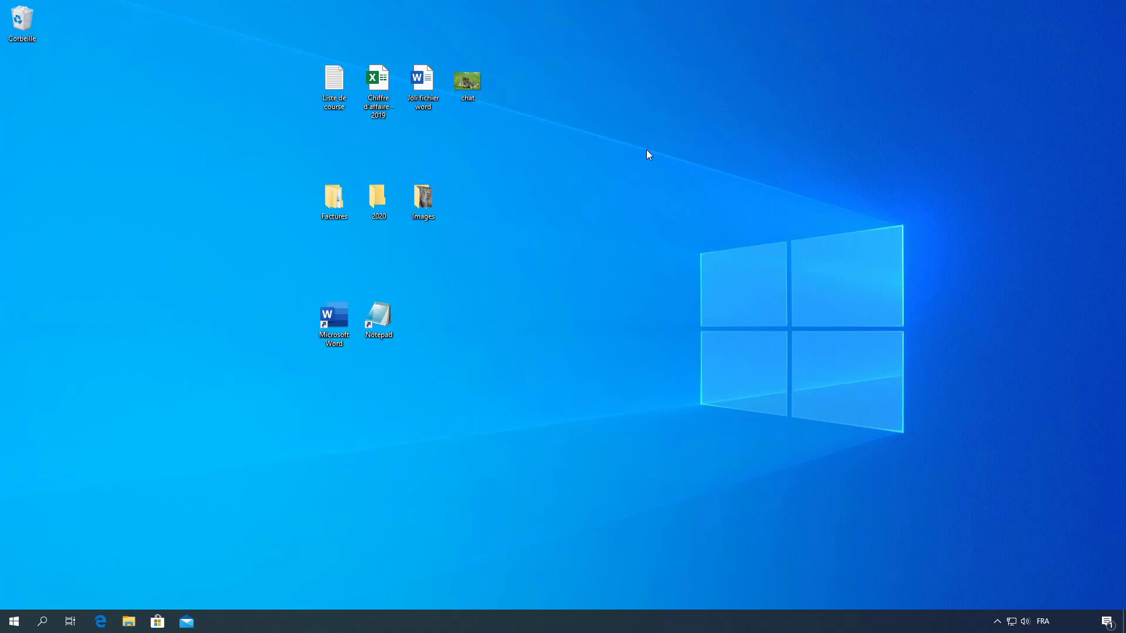
# - Delete the four files in the row above the folders and undo the deletion
pyautogui.moveTo(516, 85); pyautogui.dragTo(275, 93)
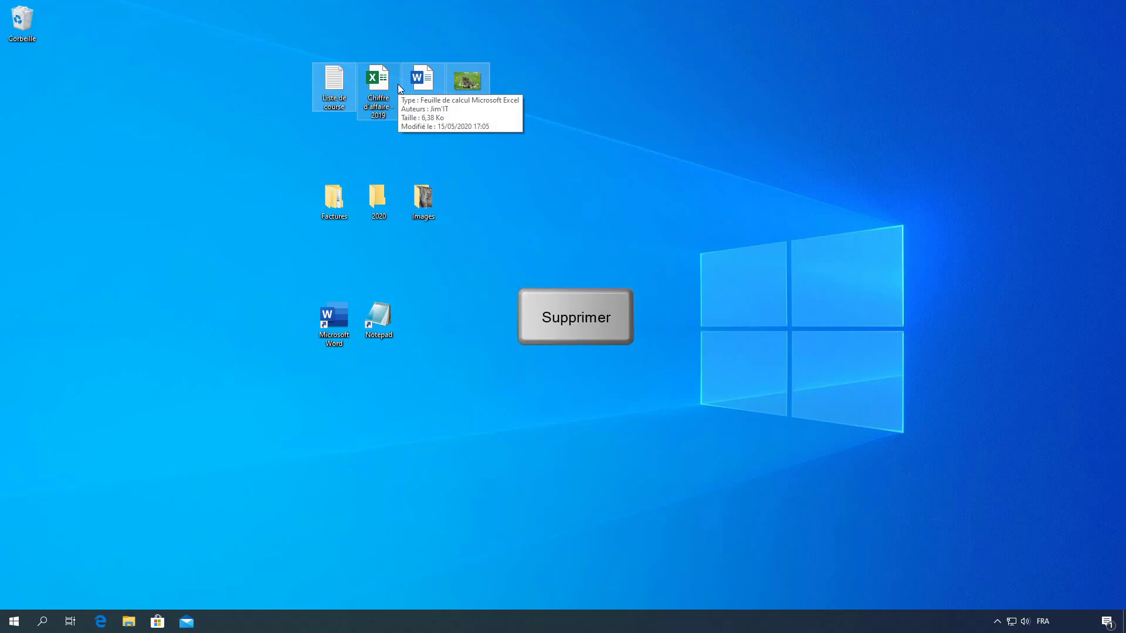
pyautogui.press('Delete')
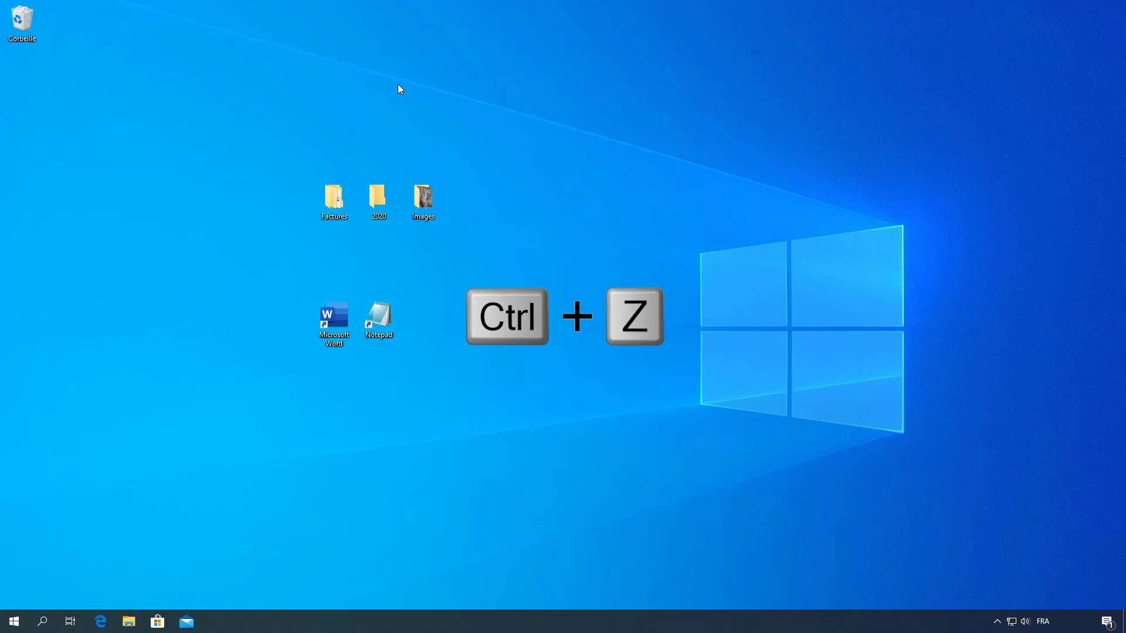
pyautogui.hotkey('ctrl', 'z')
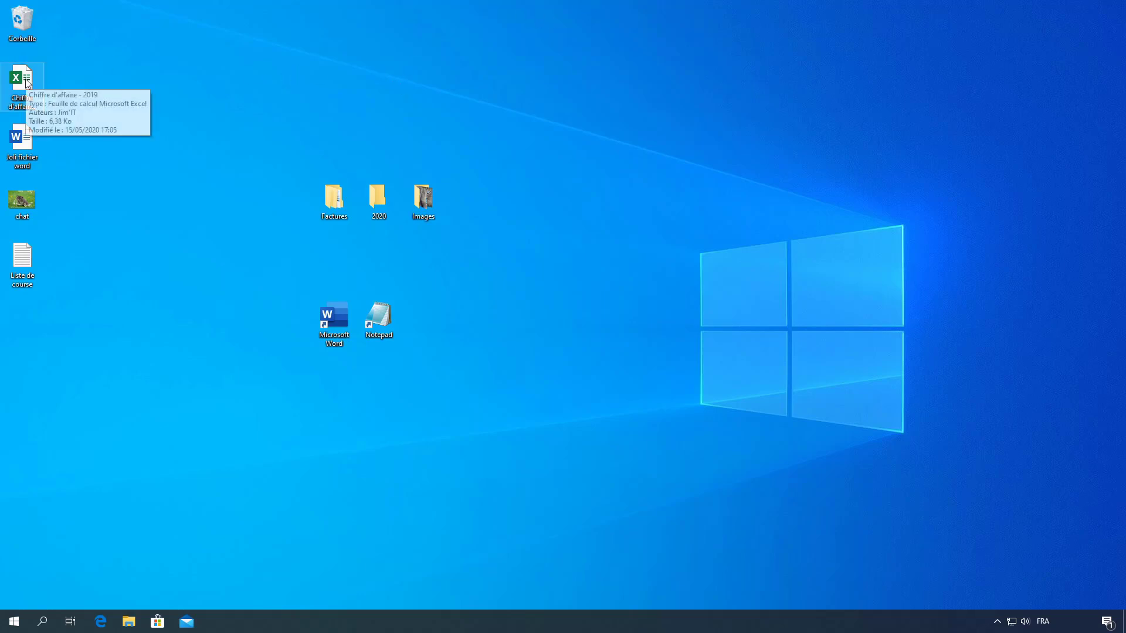
# - Rearrange the restored files in a row above the folders, ordered Liste de course, Chiffre d'affaire - 2019, Joli fichier word, chat
pyautogui.moveTo(21, 258); pyautogui.dragTo(332, 93)
pyautogui.moveTo(27, 209); pyautogui.dragTo(500, 93)
pyautogui.moveTo(21, 143); pyautogui.dragTo(468, 89)
pyautogui.moveTo(23, 82); pyautogui.dragTo(431, 91)
pyautogui.moveTo(512, 83); pyautogui.dragTo(467, 89)
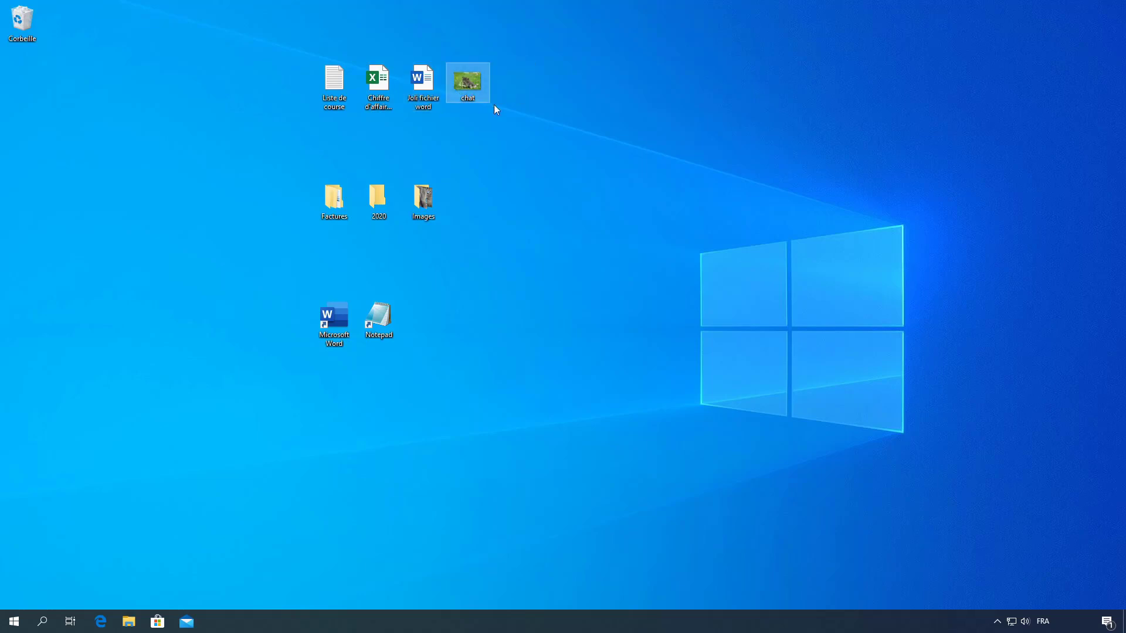
pyautogui.click(524, 118)
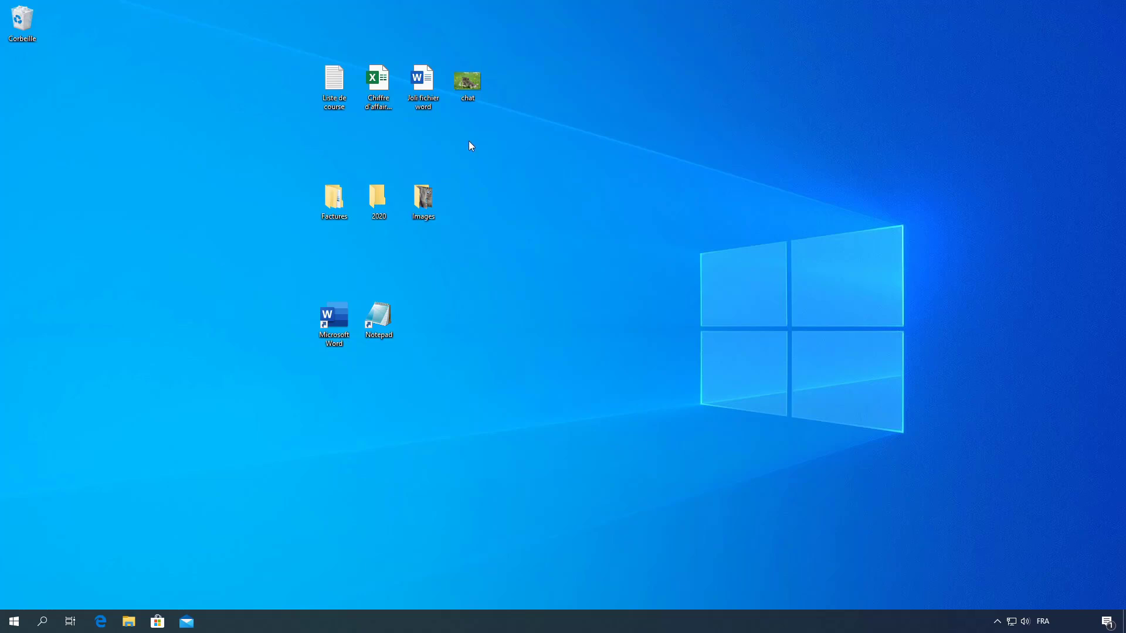
# - Open the chat image from the desktop to view it and close the viewer
pyautogui.moveTo(468, 82)
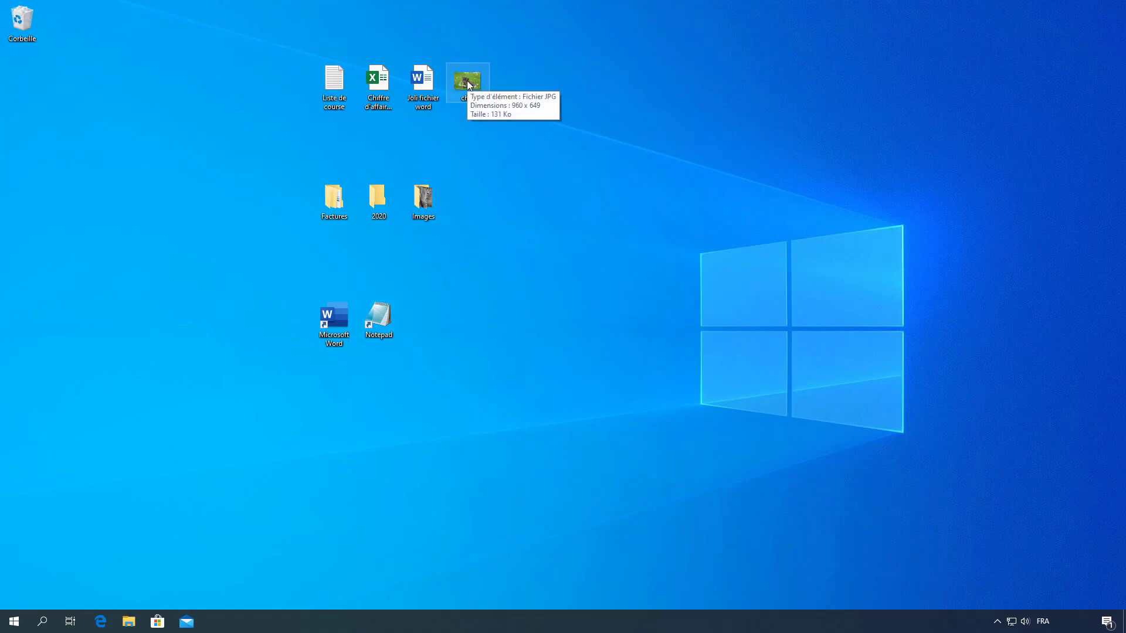
pyautogui.doubleClick(468, 82)
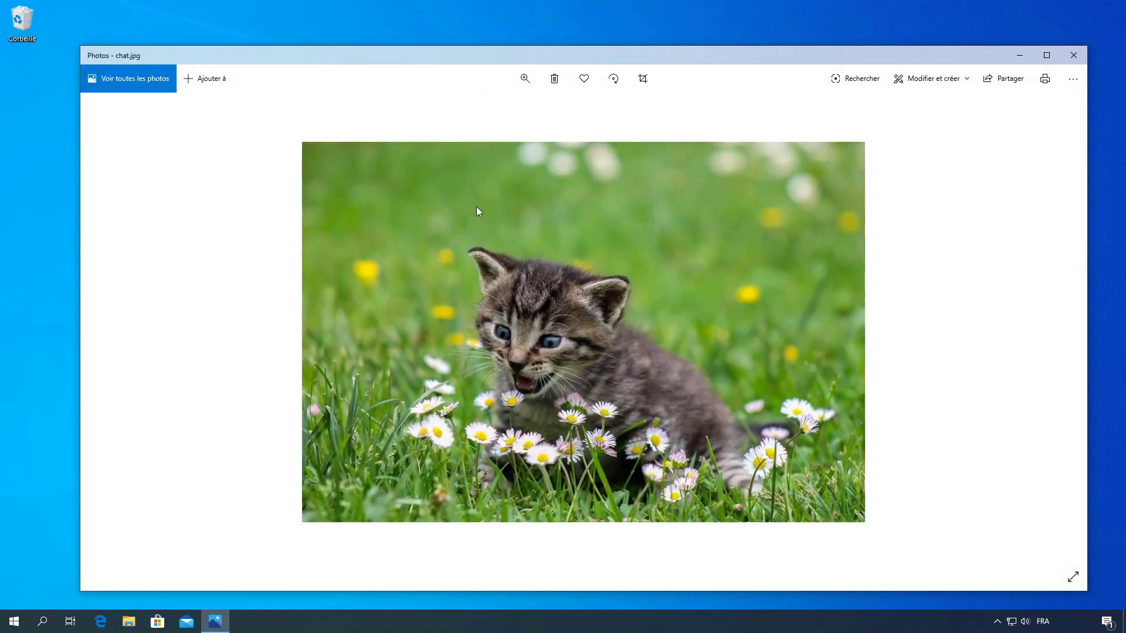
pyautogui.click(1072, 56)
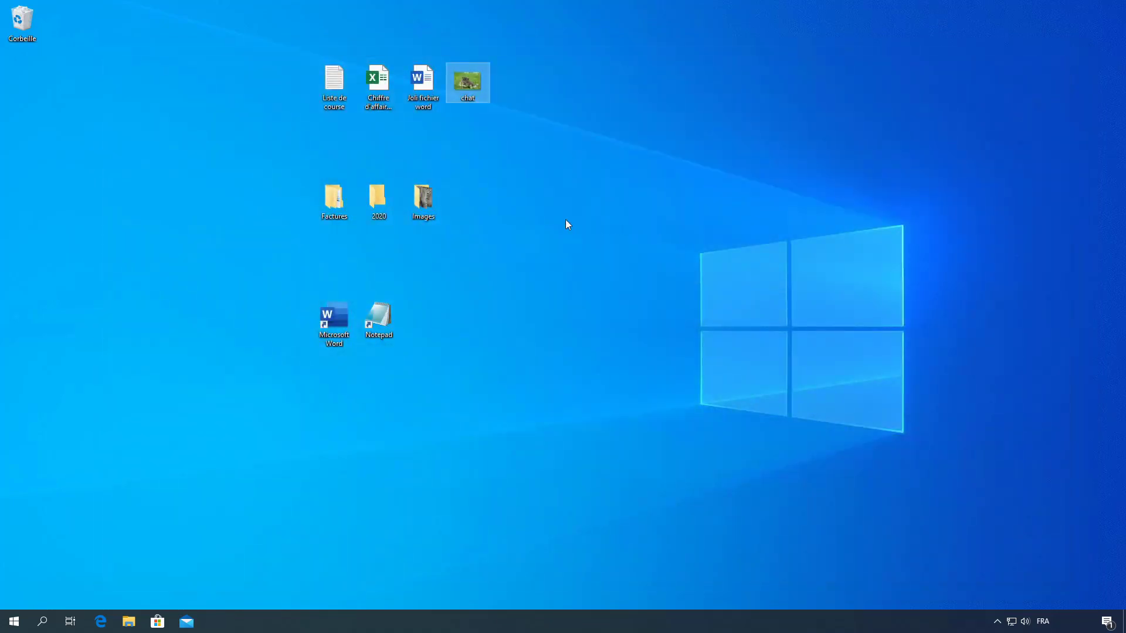
# - Open the Factures folder to view its contents and close its window
pyautogui.moveTo(335, 208)
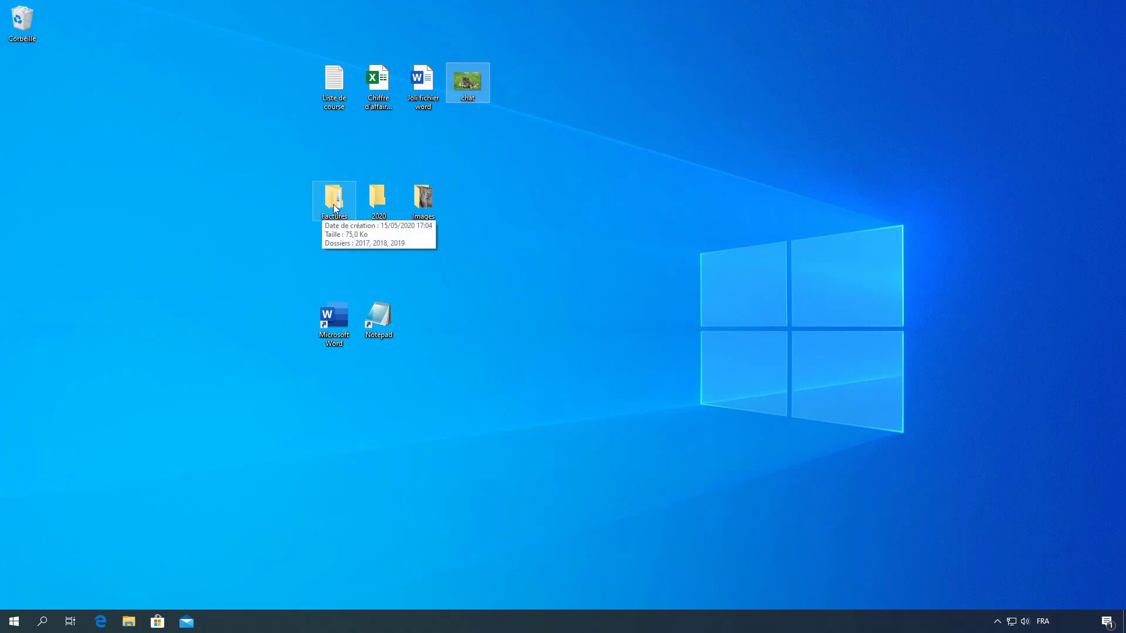
pyautogui.doubleClick(334, 200)
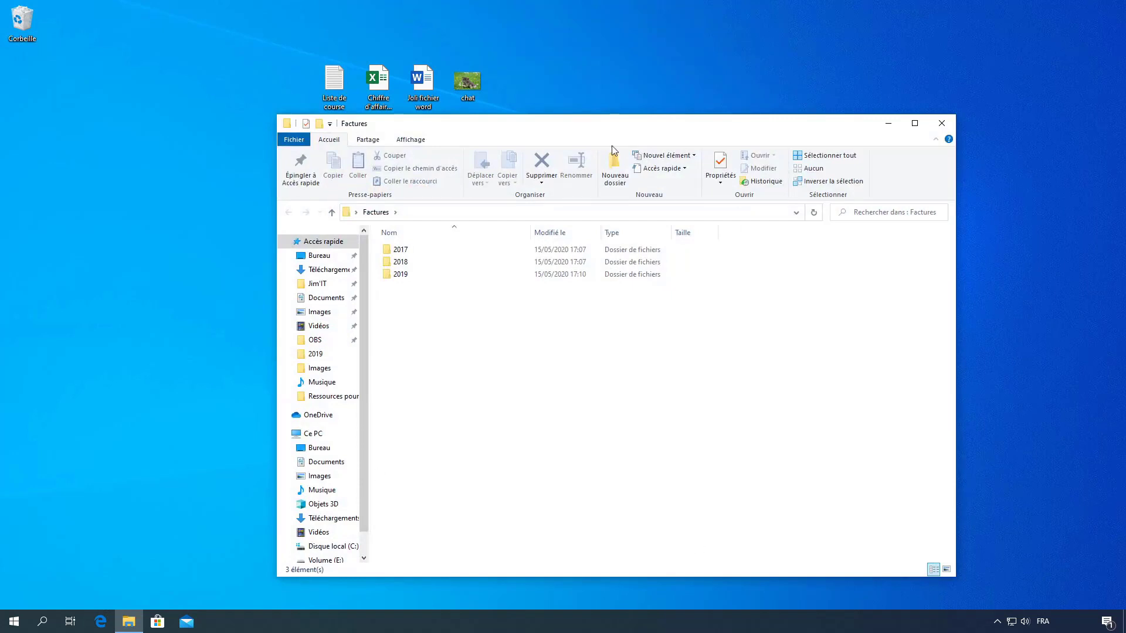
pyautogui.click(931, 129)
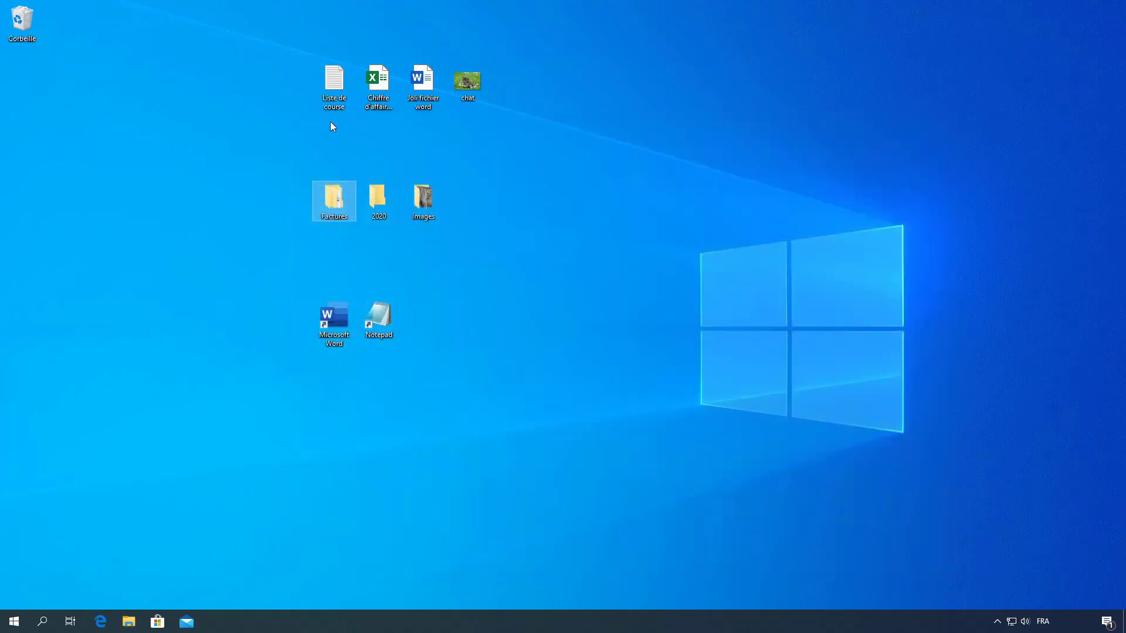
# - Launch Notepad from its desktop shortcut
pyautogui.doubleClick(384, 323)
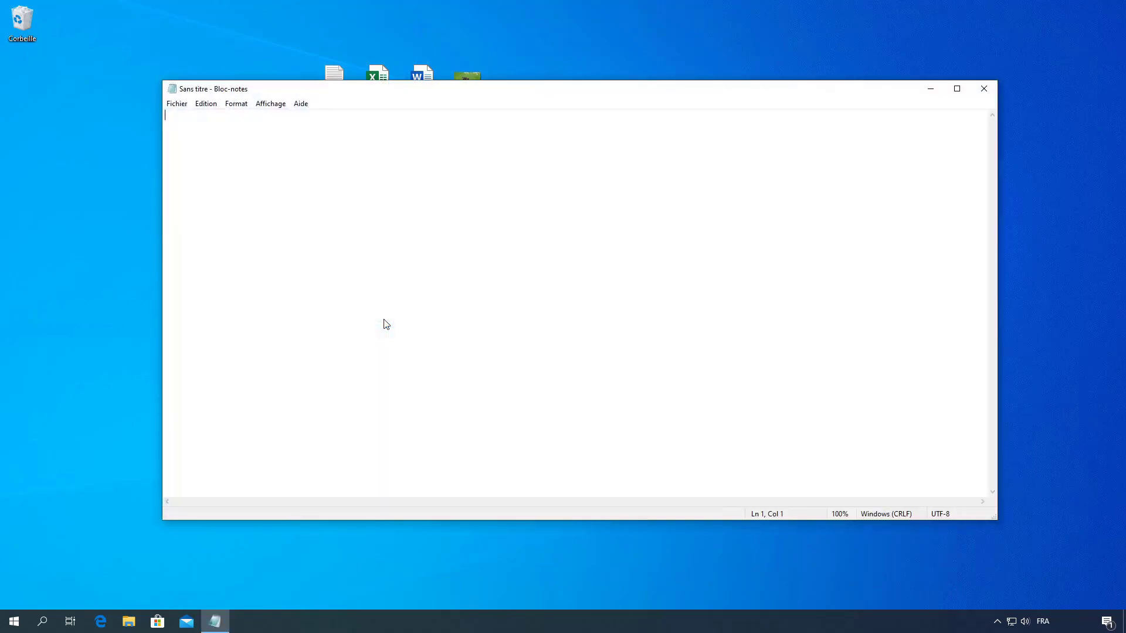
# - Close the empty Notepad window
pyautogui.click(983, 89)
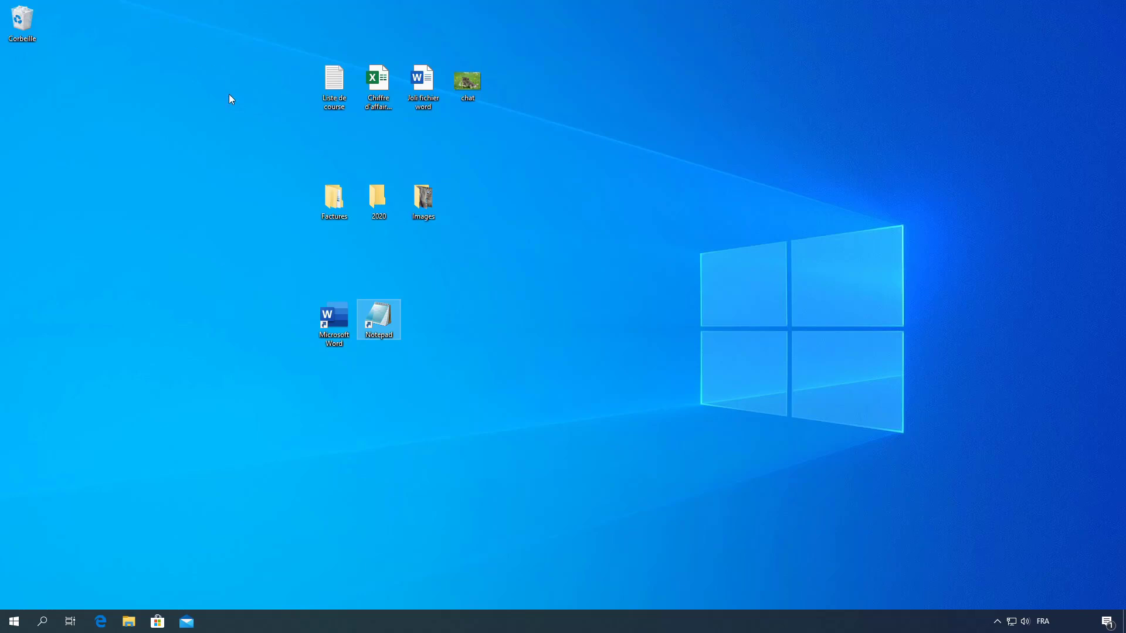
# - Select Liste de course alone, select all files and folders together with a selection box, and clear the selection
pyautogui.click(322, 91)
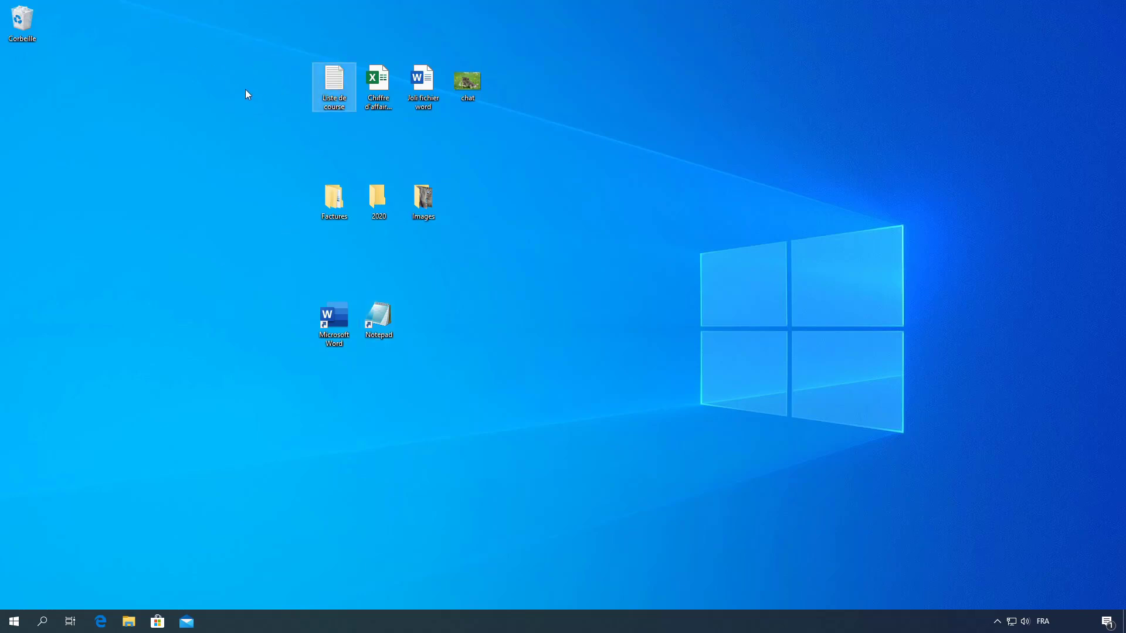
pyautogui.moveTo(216, 71); pyautogui.dragTo(617, 292)
pyautogui.click(618, 297)
# - Select Liste de course, Chiffre d'affaire - 2019, the 2020 folder and the Notepad shortcut individually as one group, and clear the selection
pyautogui.click(343, 92)
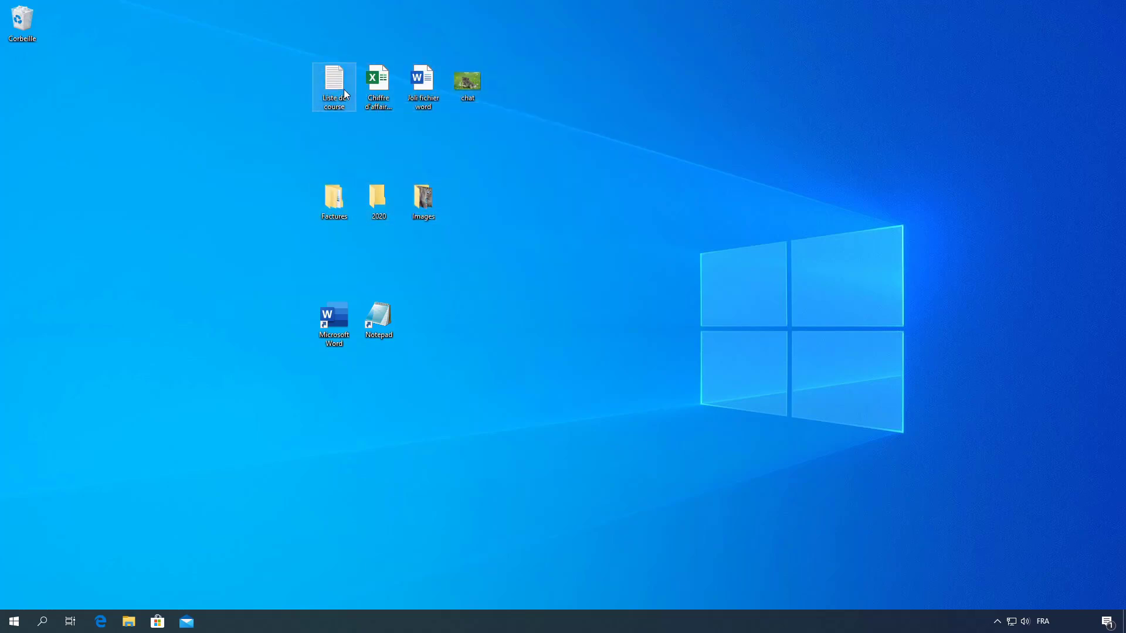
pyautogui.keyDown('ctrl'); pyautogui.click(380, 93); pyautogui.keyUp('ctrl')
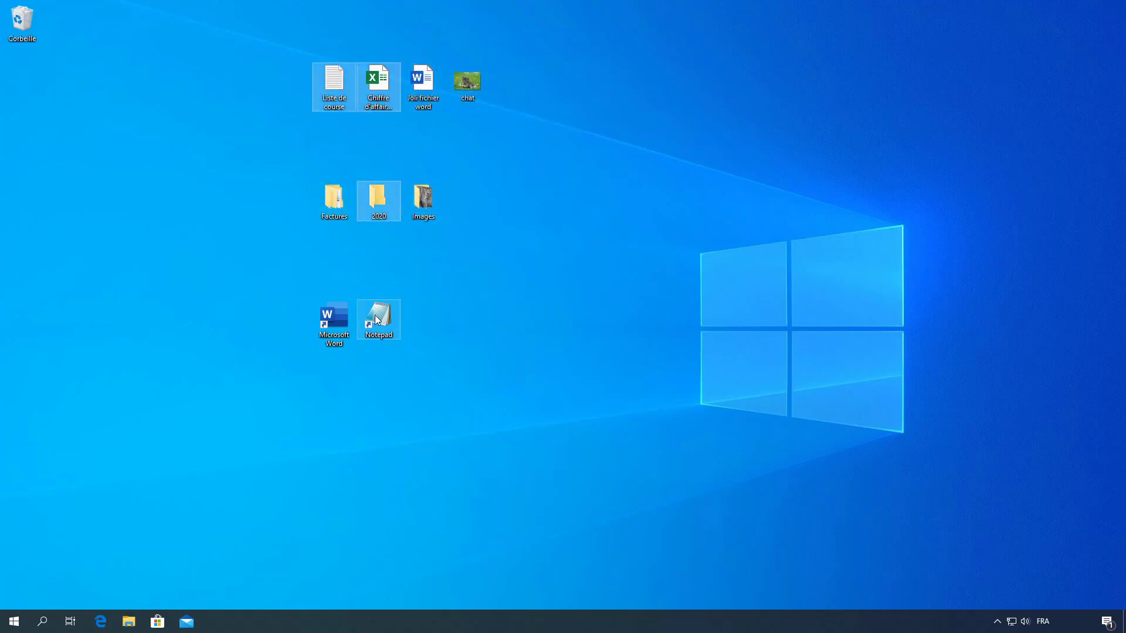
pyautogui.click(508, 236)
# - Select every item on the desktop at once, and clear the selection
pyautogui.click(332, 87)
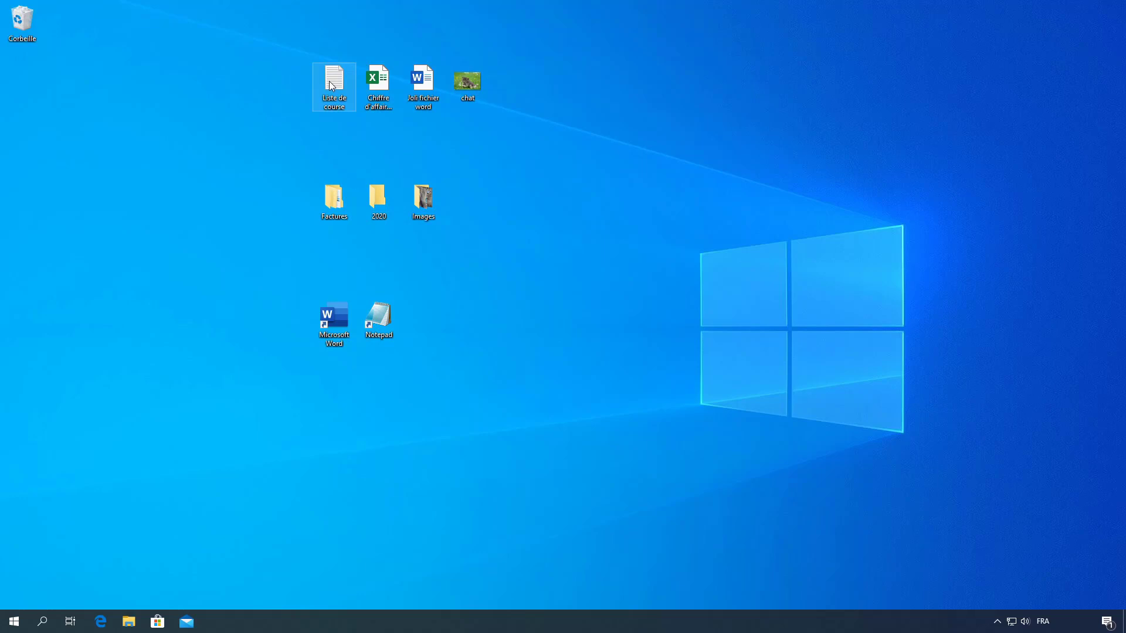
pyautogui.hotkey('ctrl', 'a')
pyautogui.click(386, 318)
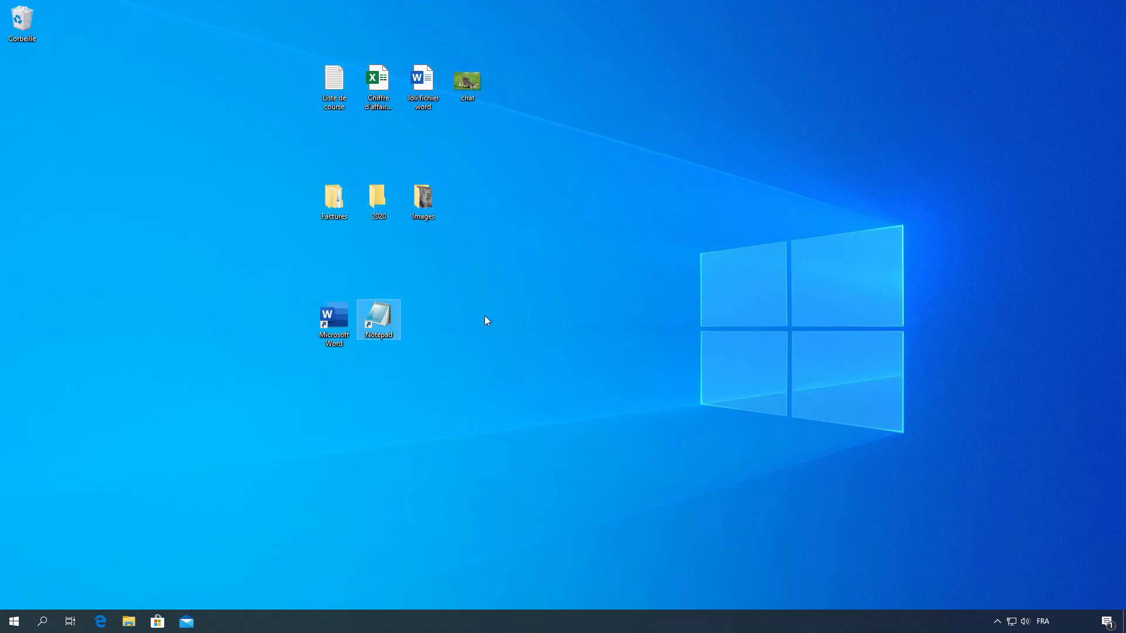
pyautogui.hotkey('ctrl', 'a')
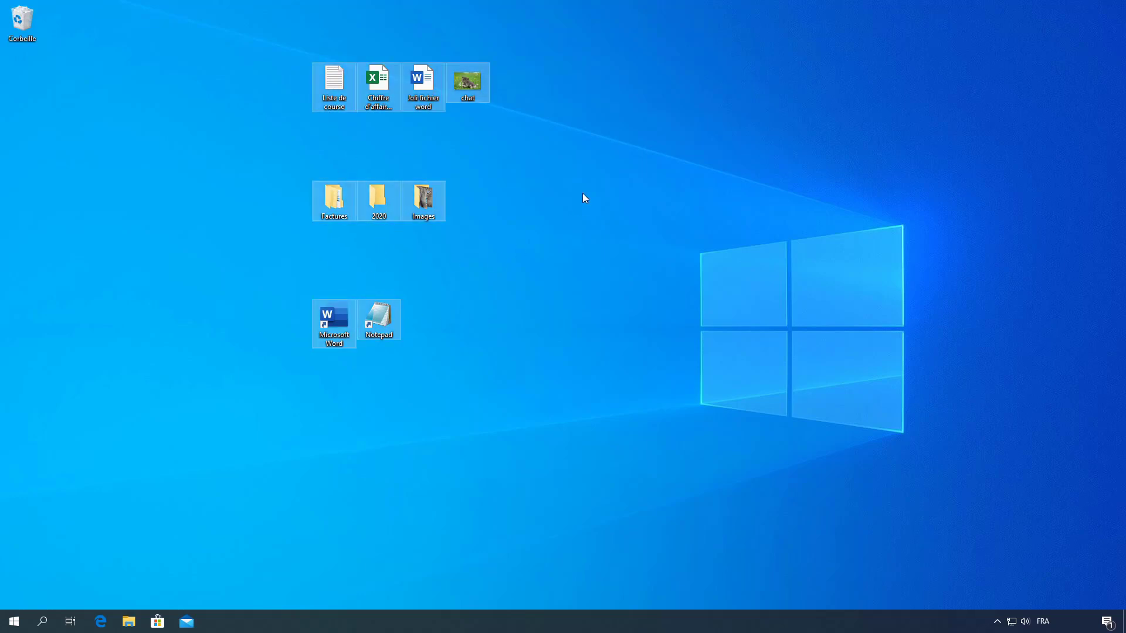
pyautogui.click(582, 139)
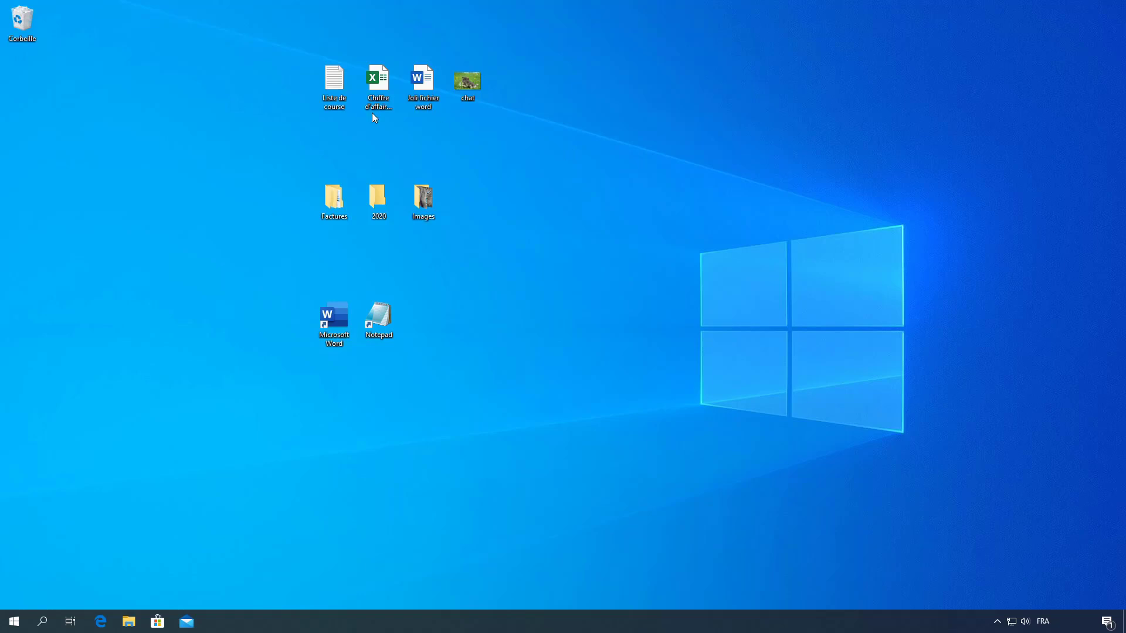
# - Move Liste de course away from its row and back, and box-select the files and folders before deselecting them
pyautogui.moveTo(193, 171); pyautogui.dragTo(190, 201)
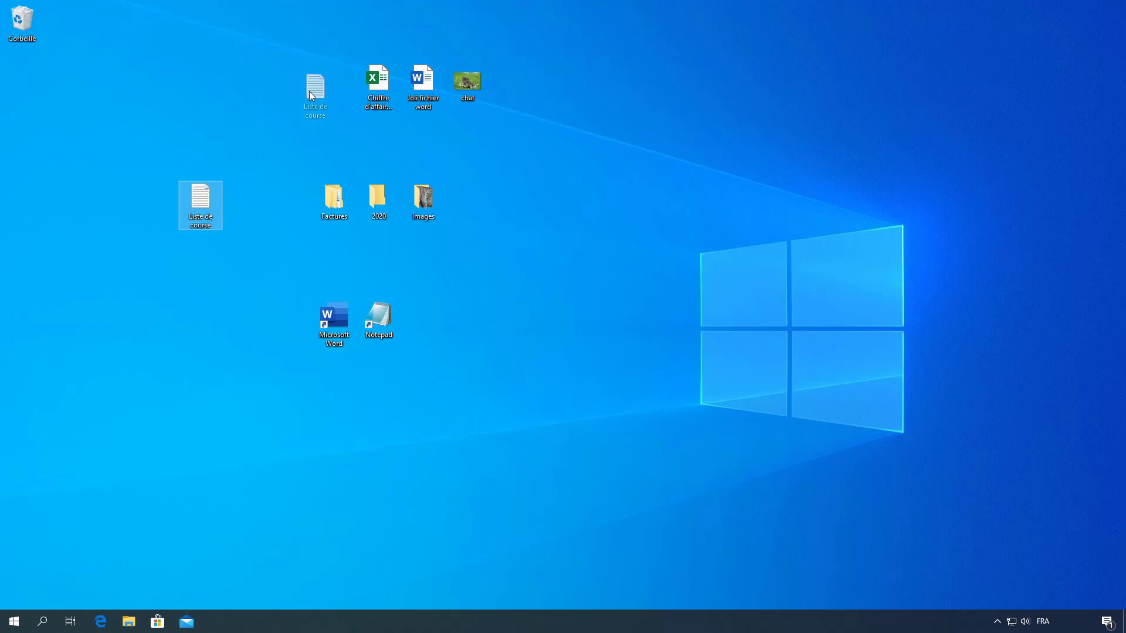
pyautogui.moveTo(309, 91); pyautogui.dragTo(530, 230)
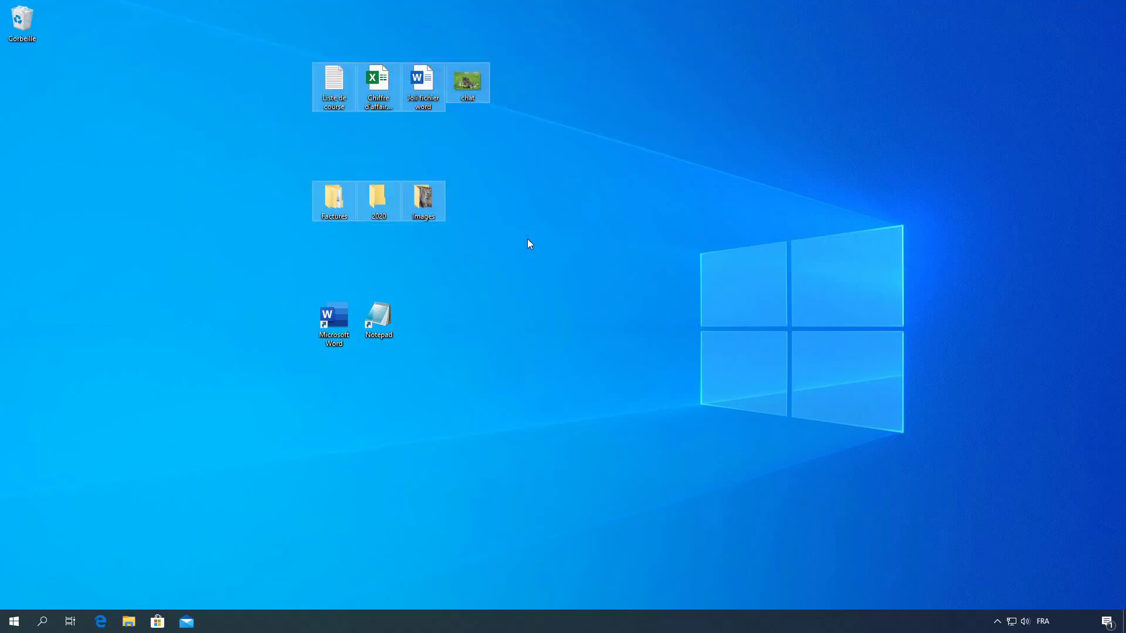
pyautogui.moveTo(427, 199)
pyautogui.mouseDown()
pyautogui.moveTo(655, 191)
pyautogui.moveTo(441, 192)
pyautogui.mouseUp()
pyautogui.click(529, 212)
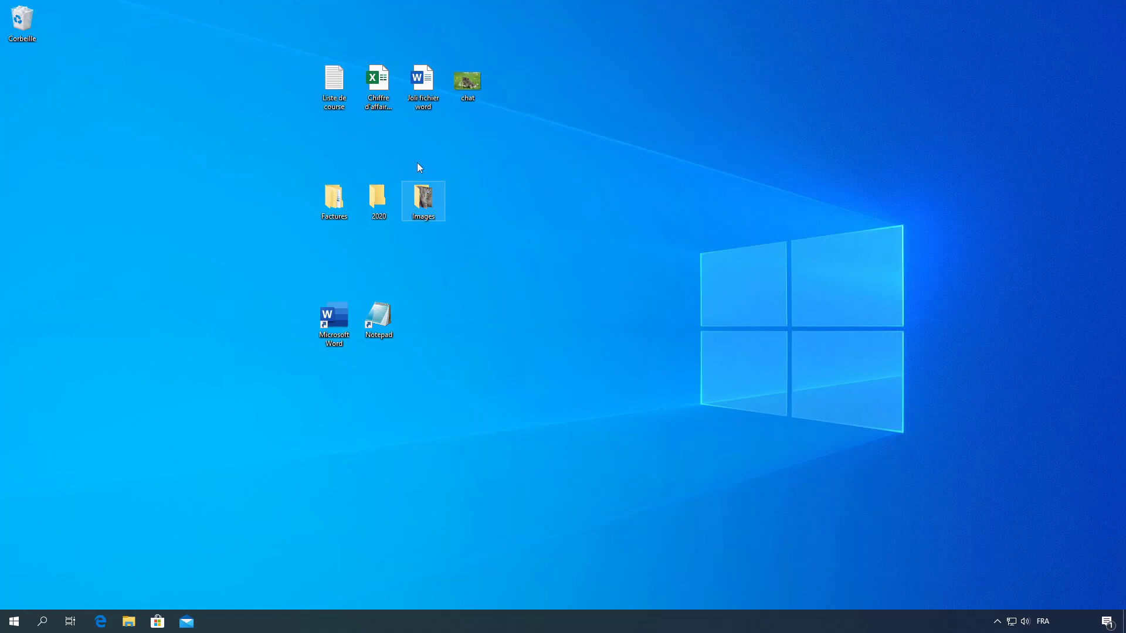
# - Open the 2020 folder to view its contents and close its window
pyautogui.doubleClick(378, 214)
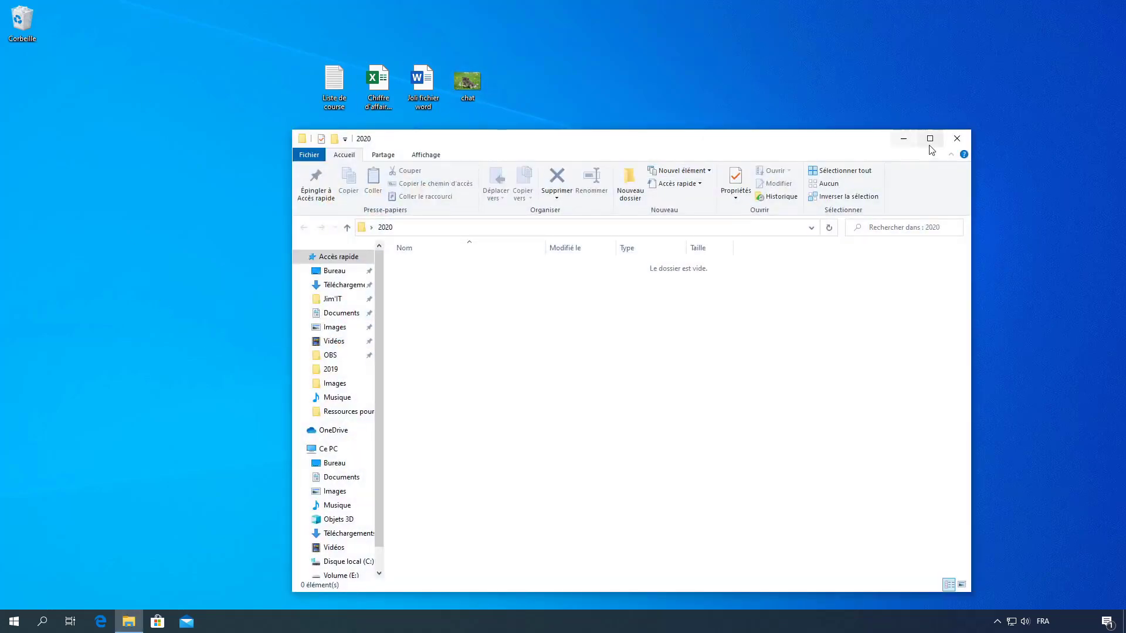
pyautogui.click(957, 144)
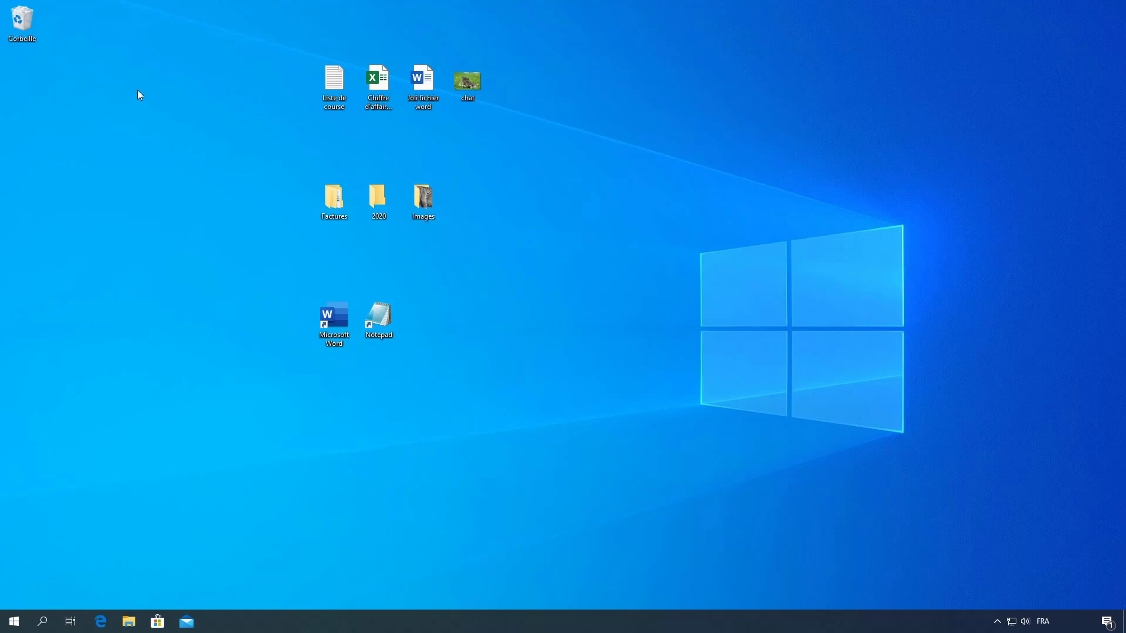
# - Examine the contextual options offered for the empty desktop and for the Liste de course file, without choosing any
pyautogui.rightClick(87, 157)
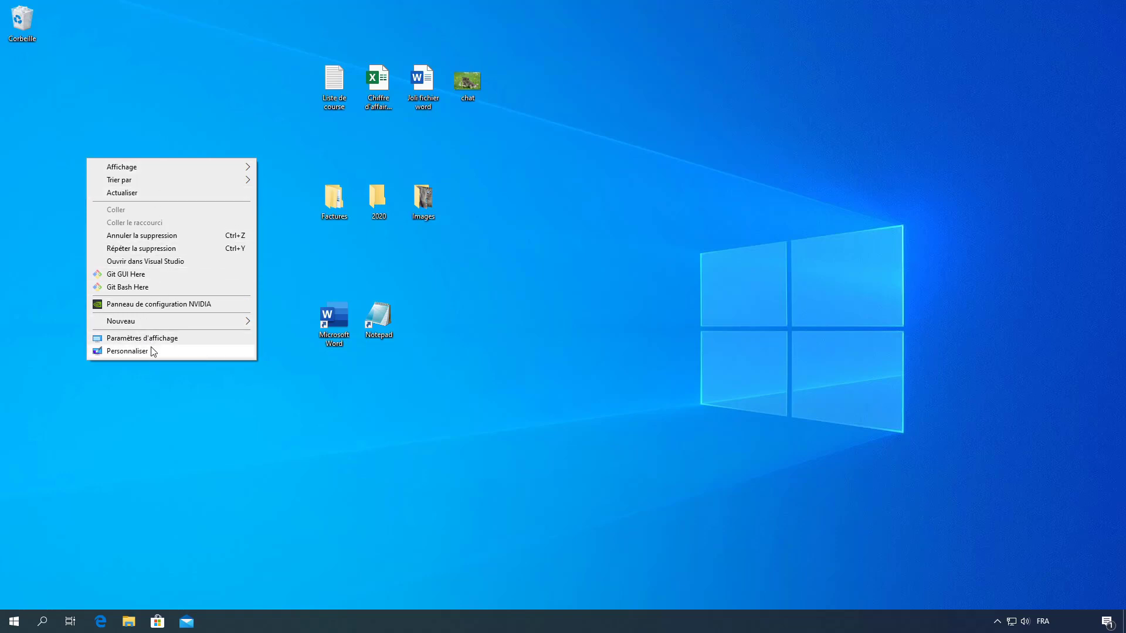
pyautogui.moveTo(161, 323)
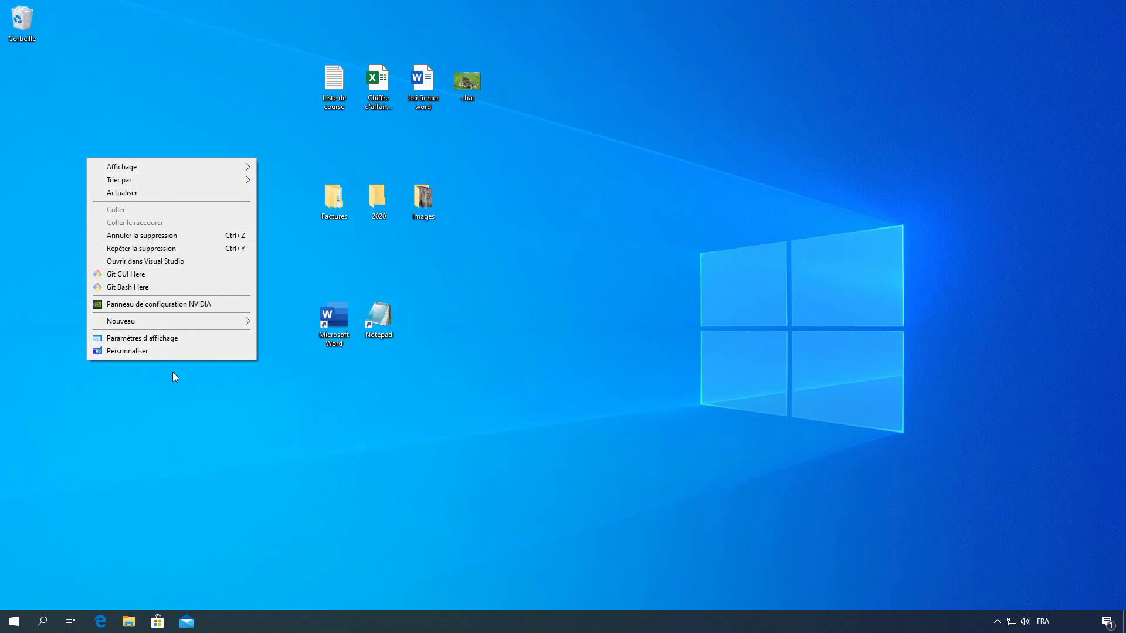
pyautogui.click(336, 86)
pyautogui.rightClick(334, 81)
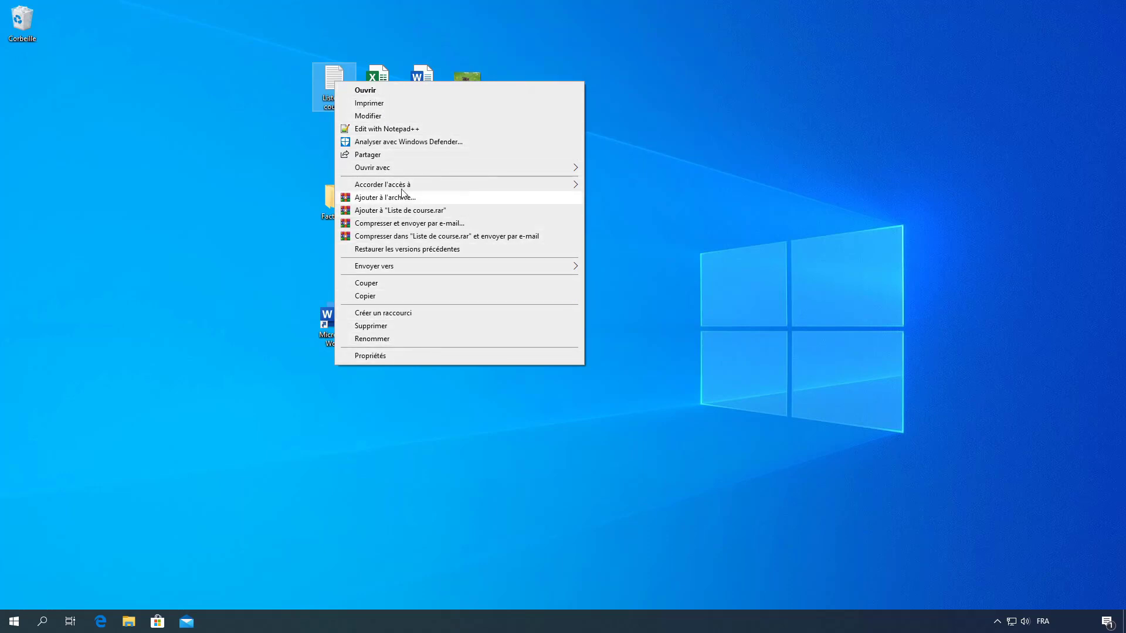
pyautogui.rightClick(138, 114)
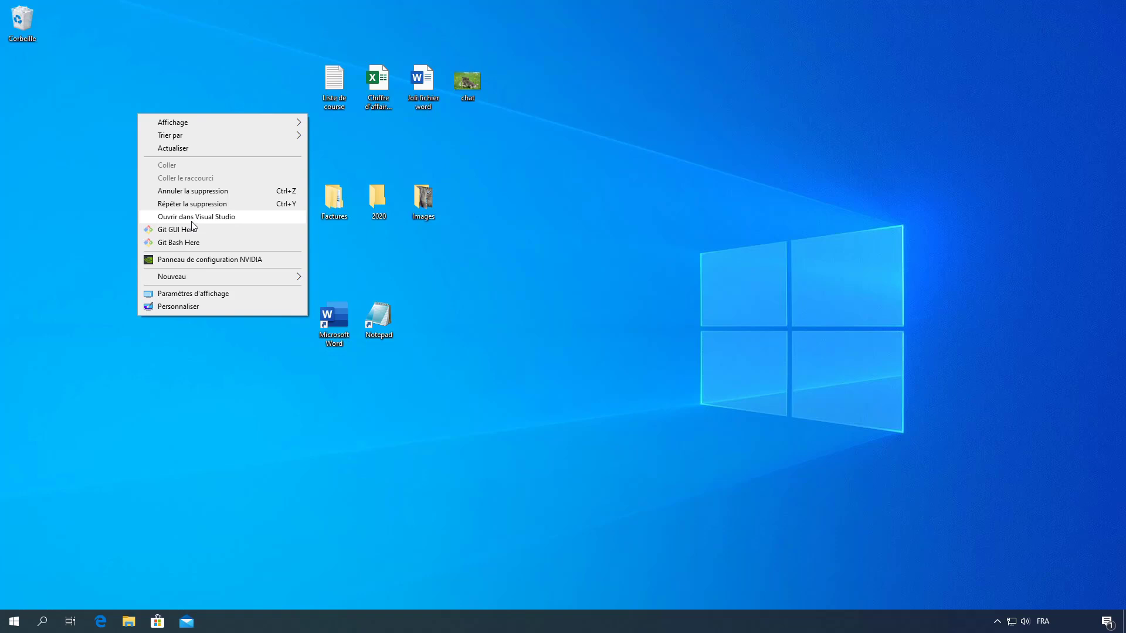
pyautogui.click(349, 122)
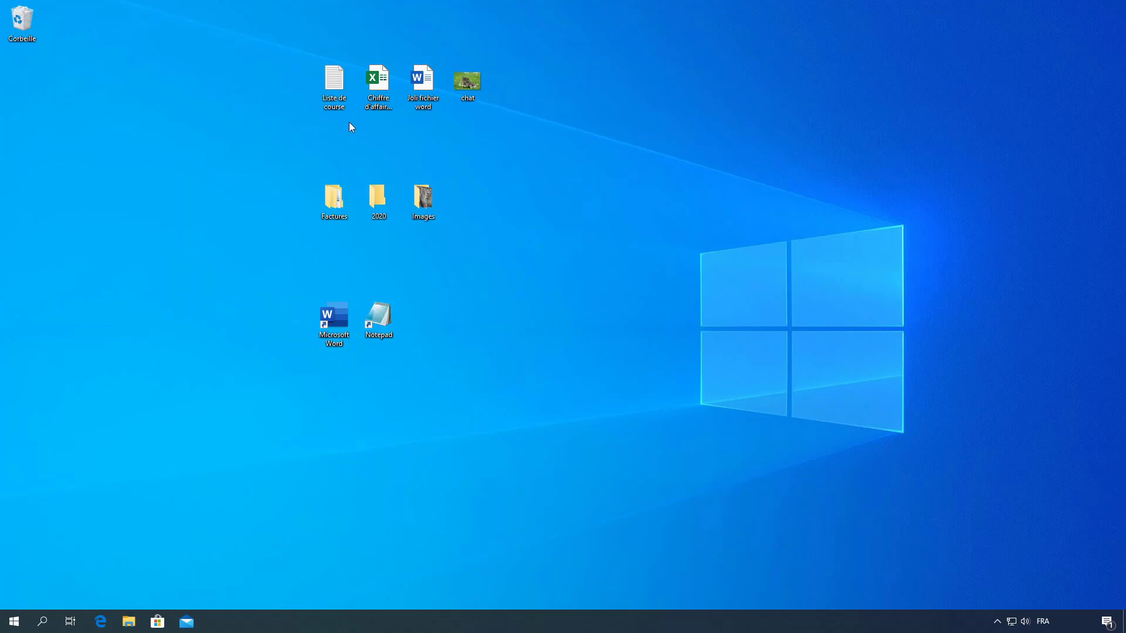